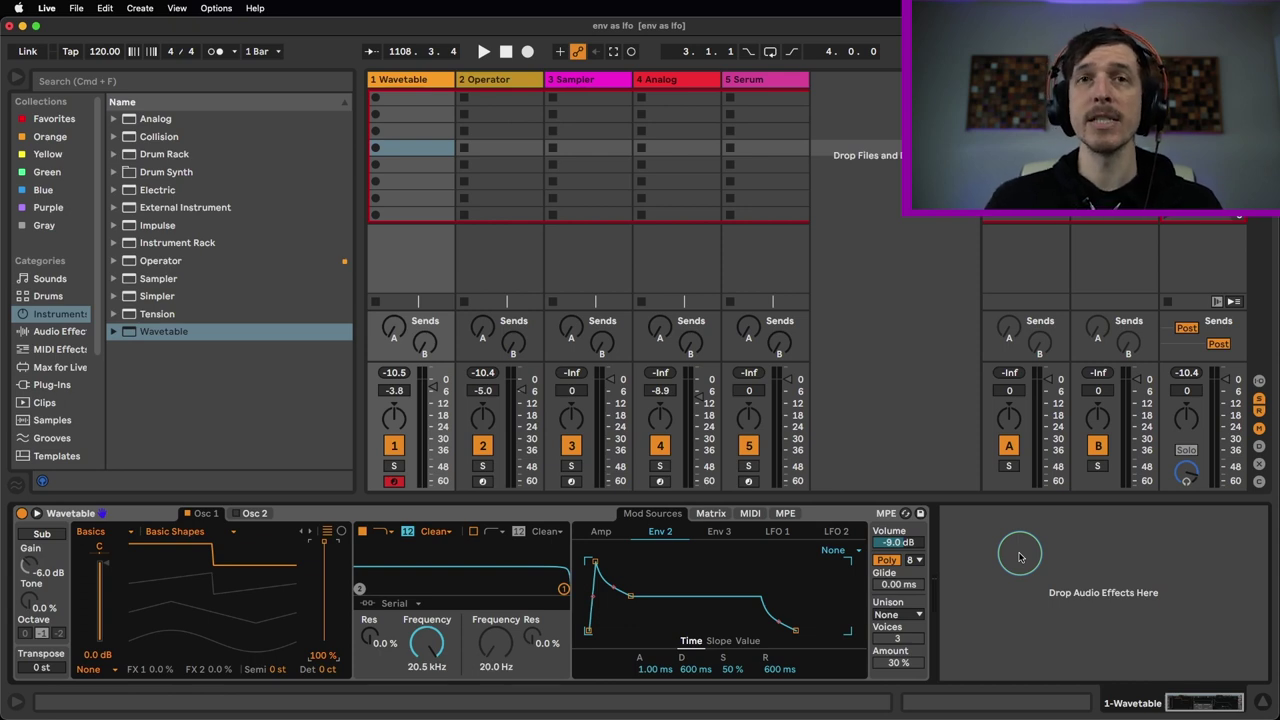
Step: Open Serum's plugin window from the Serum track, close it, then select the Wavetable track
click(758, 80)
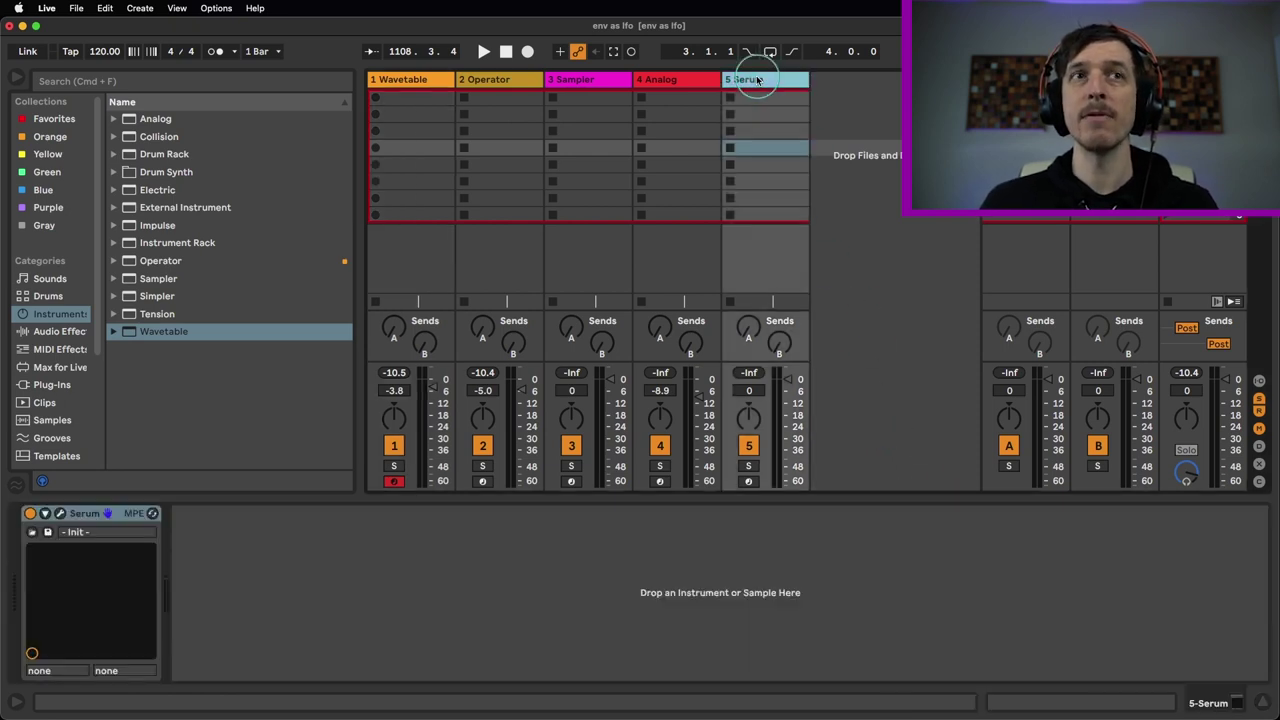
click(59, 514)
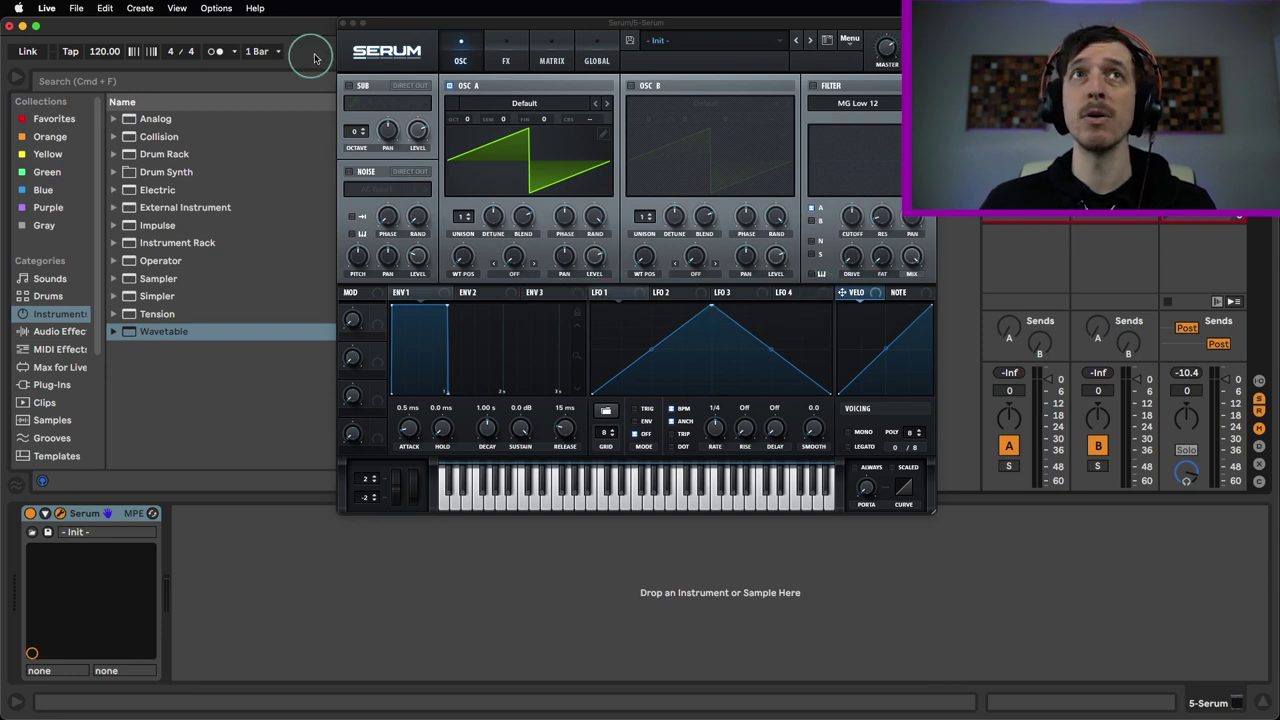
click(342, 25)
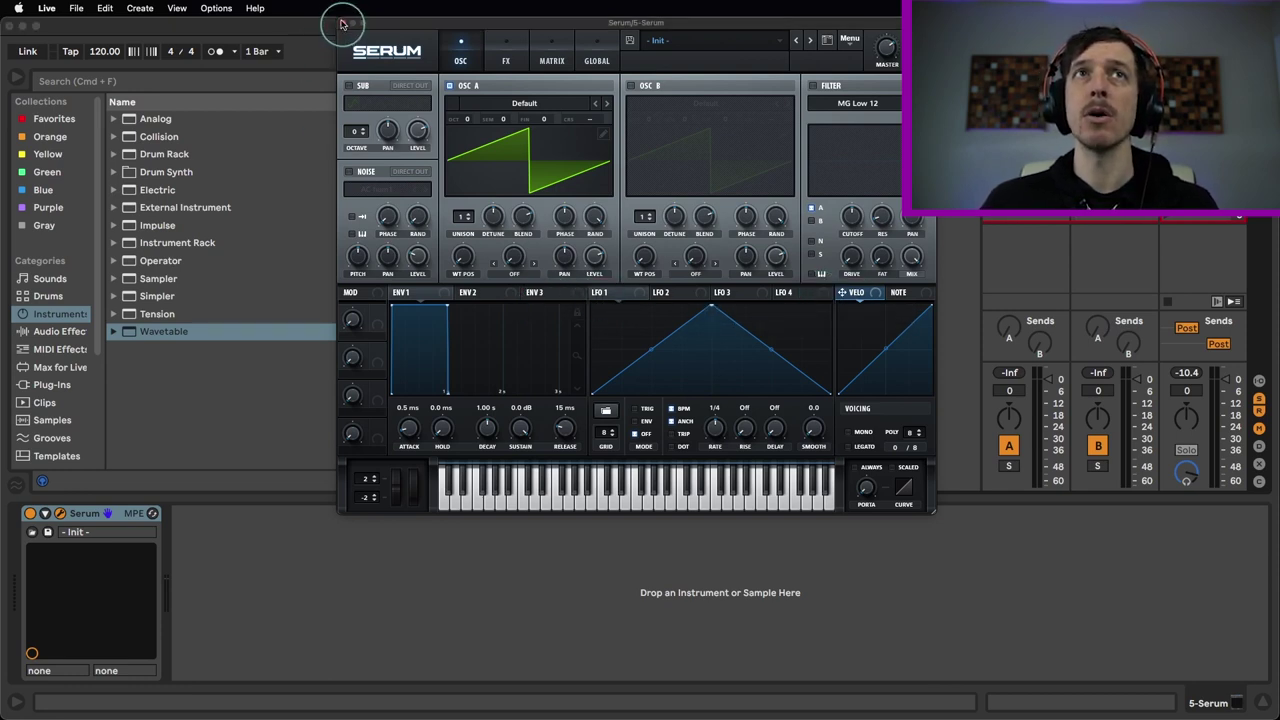
click(342, 24)
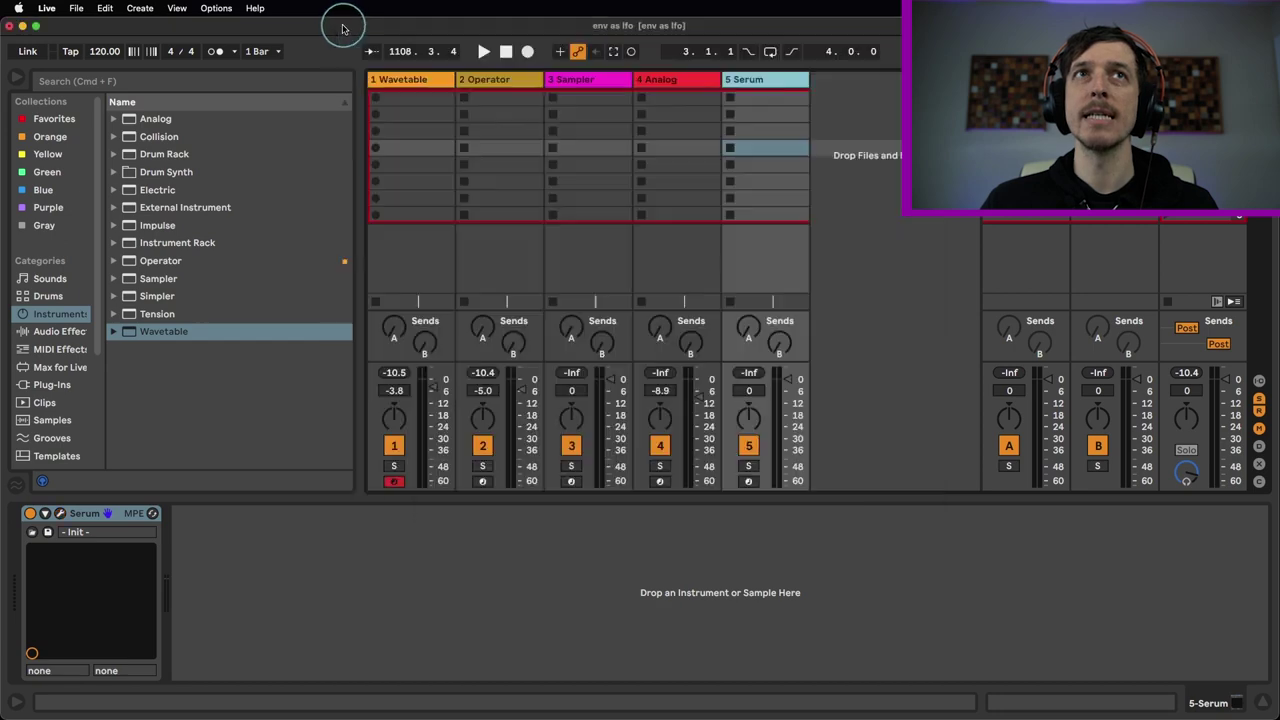
click(415, 80)
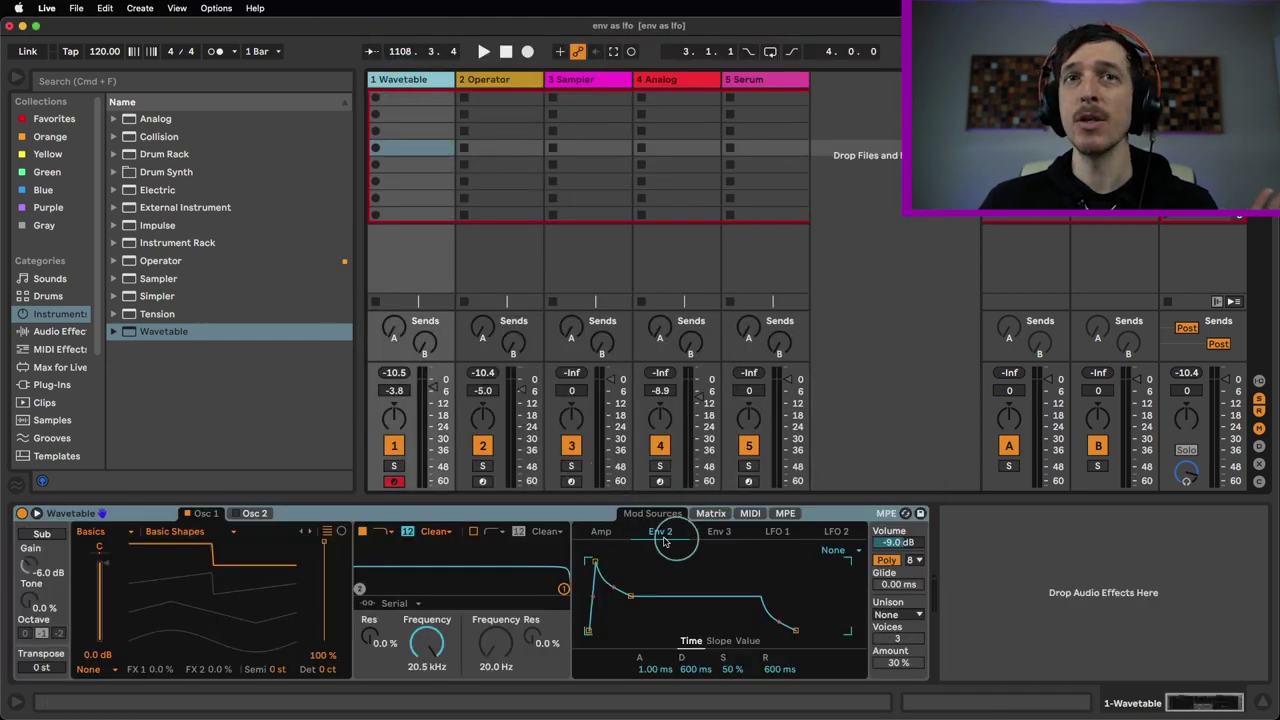
Step: View Wavetable's LFO 1 source, pick LFO under Audio Effects in the browser, then return to Env 2
click(762, 532)
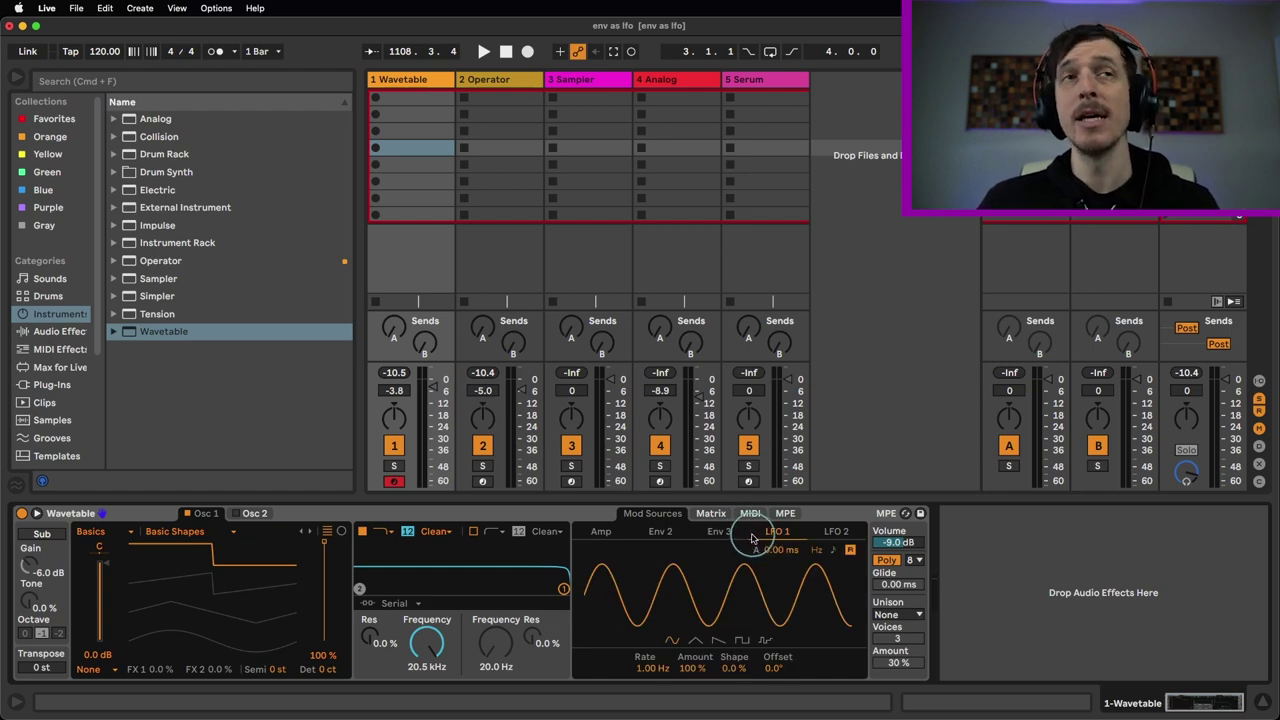
click(52, 332)
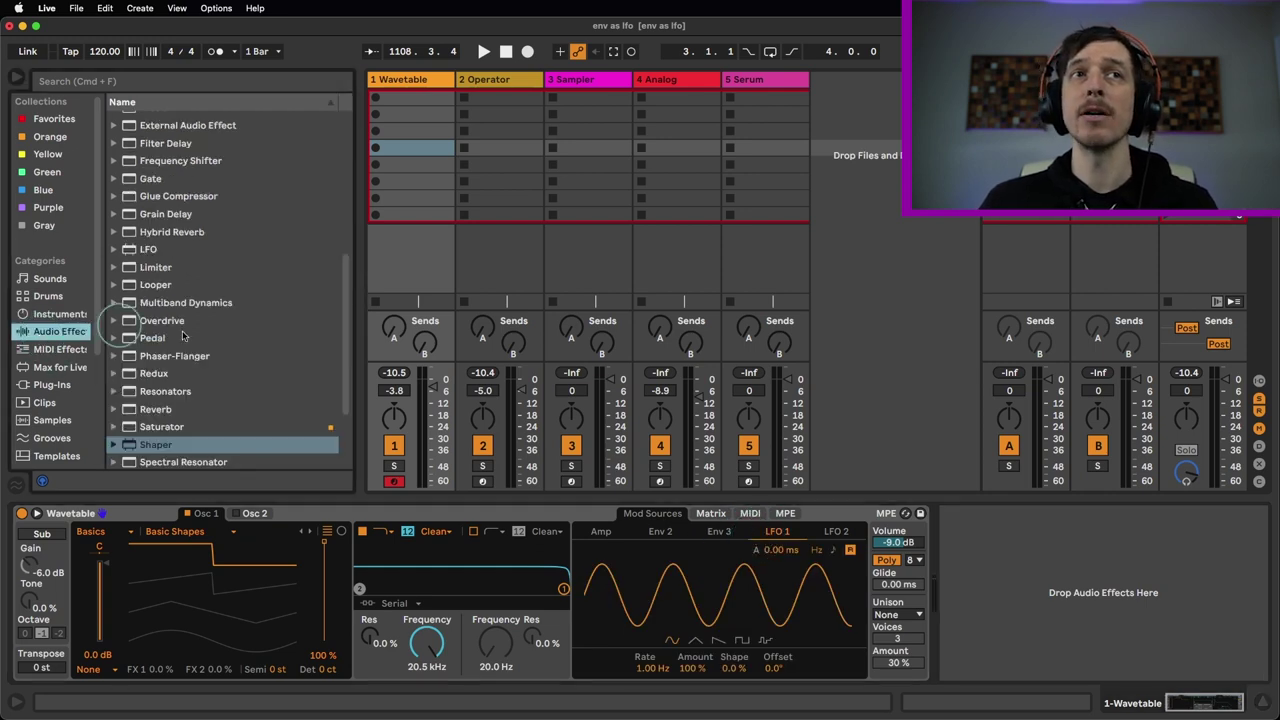
click(212, 446)
click(190, 251)
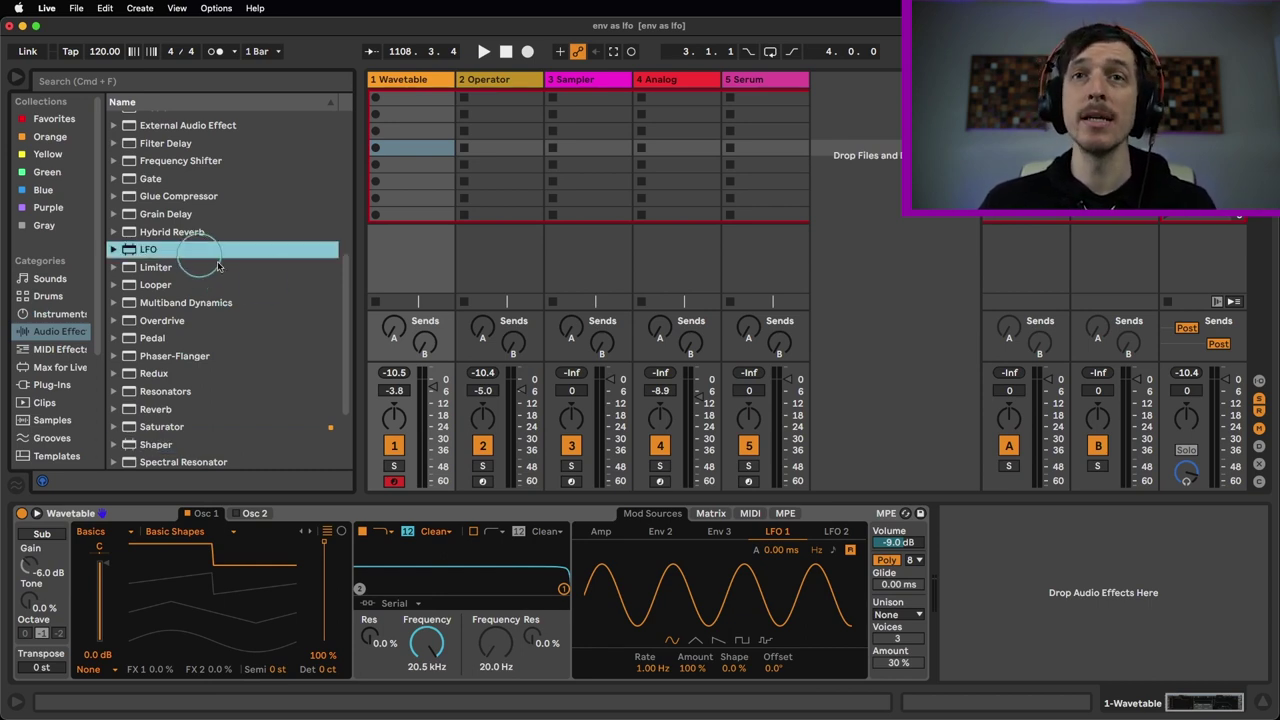
click(660, 534)
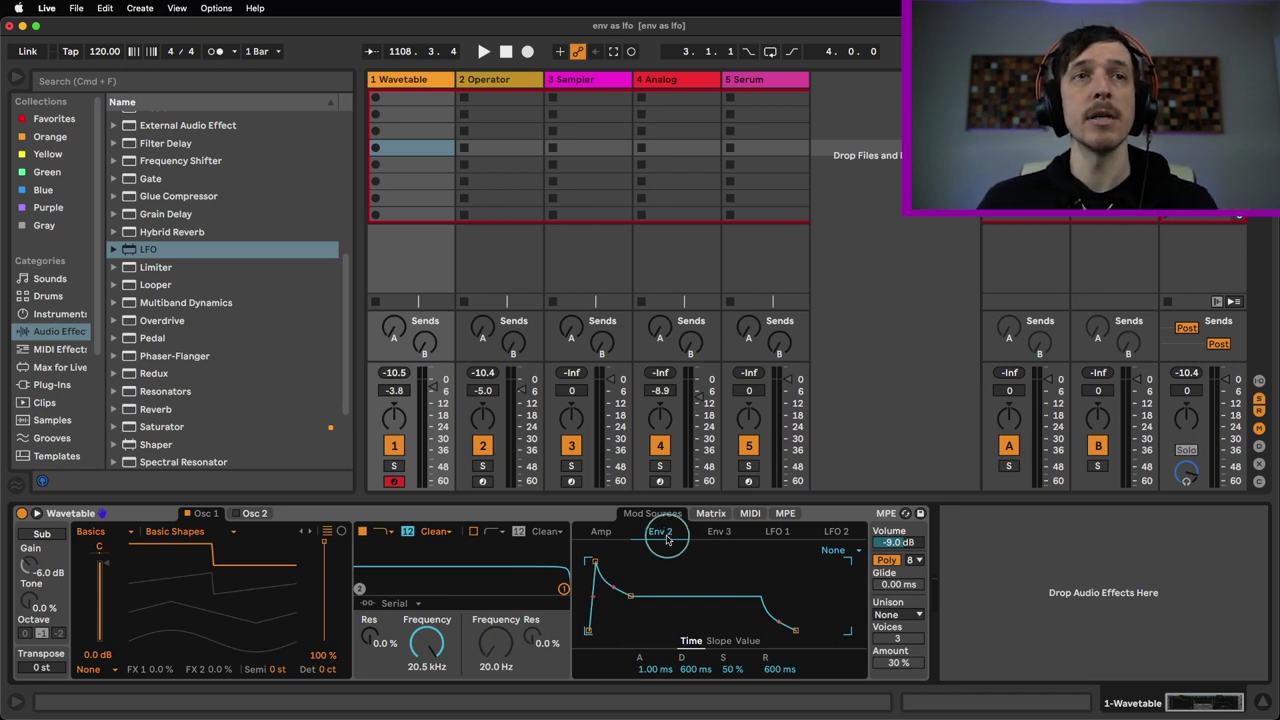
Step: Load the Amber wavetable from the Collection category and set Env 2's mode from None to Loop
click(104, 531)
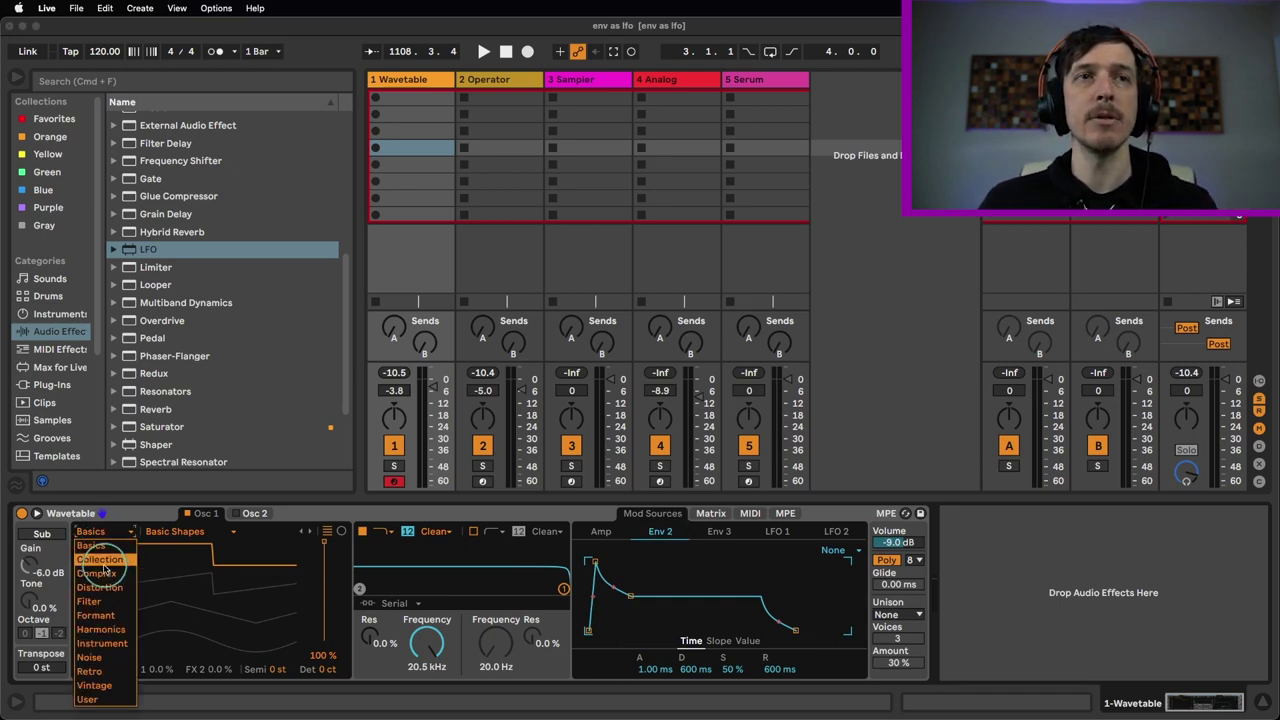
click(100, 559)
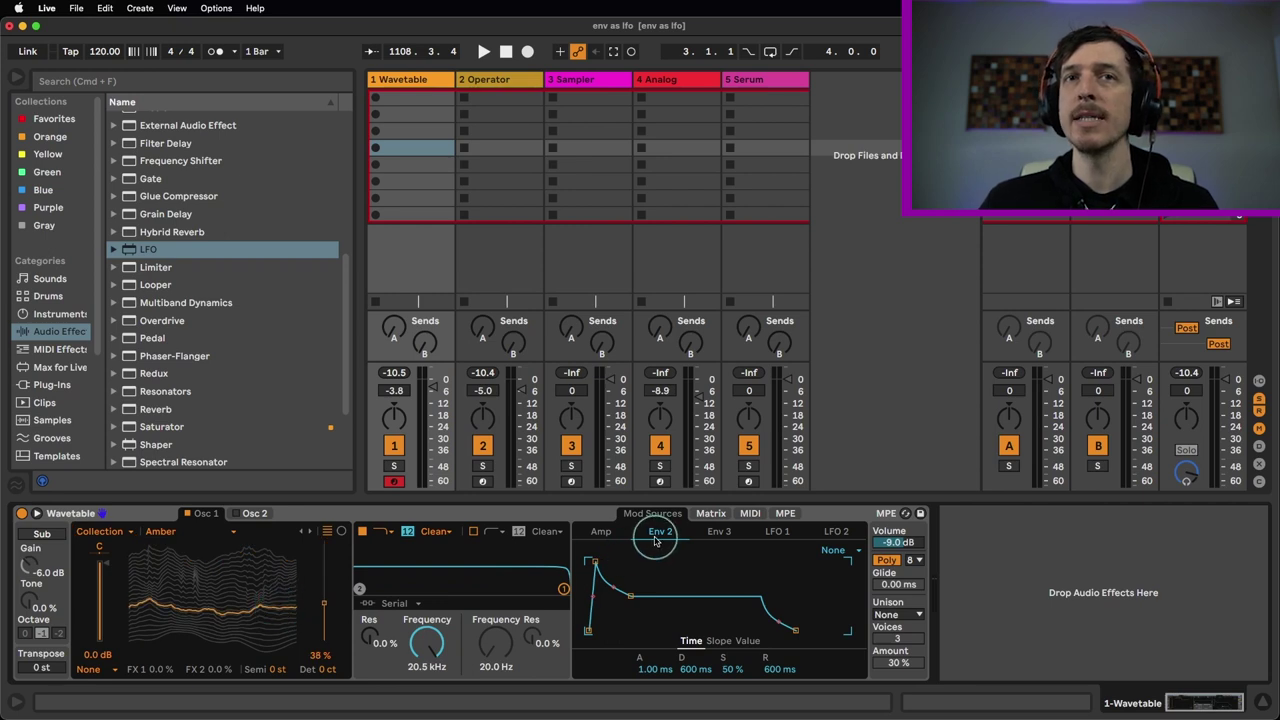
click(830, 558)
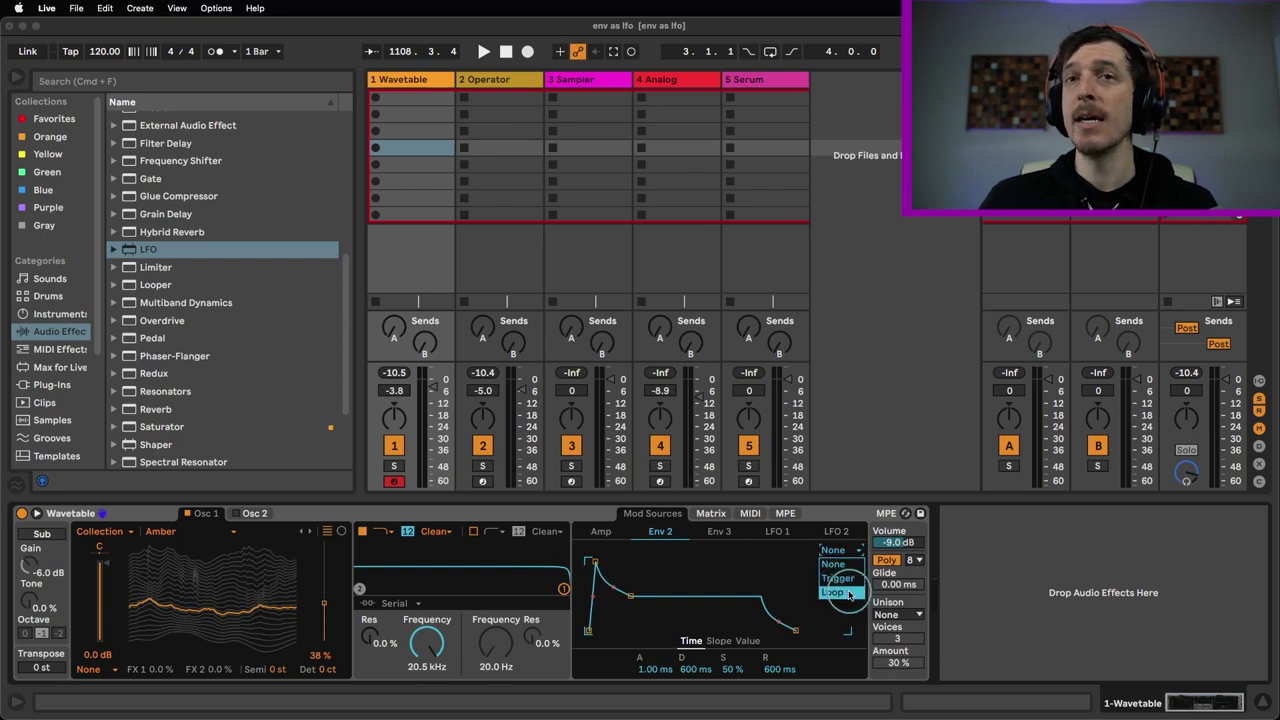
click(849, 595)
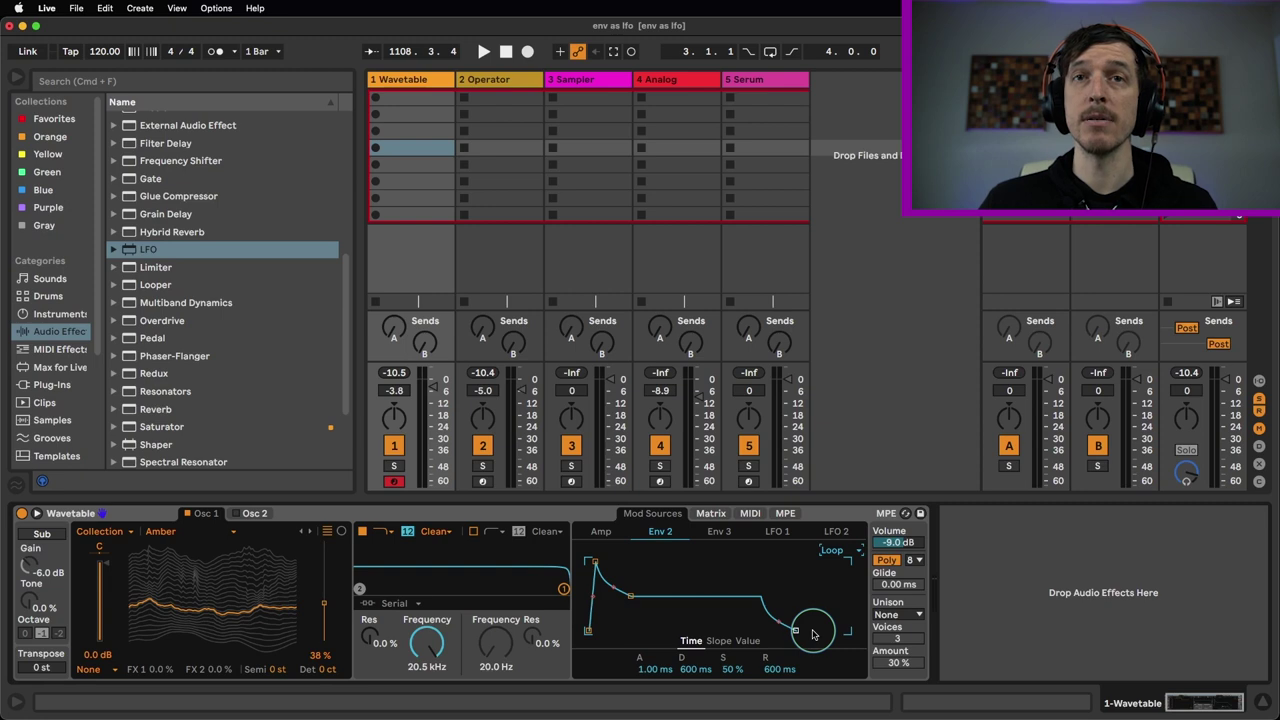
click(718, 514)
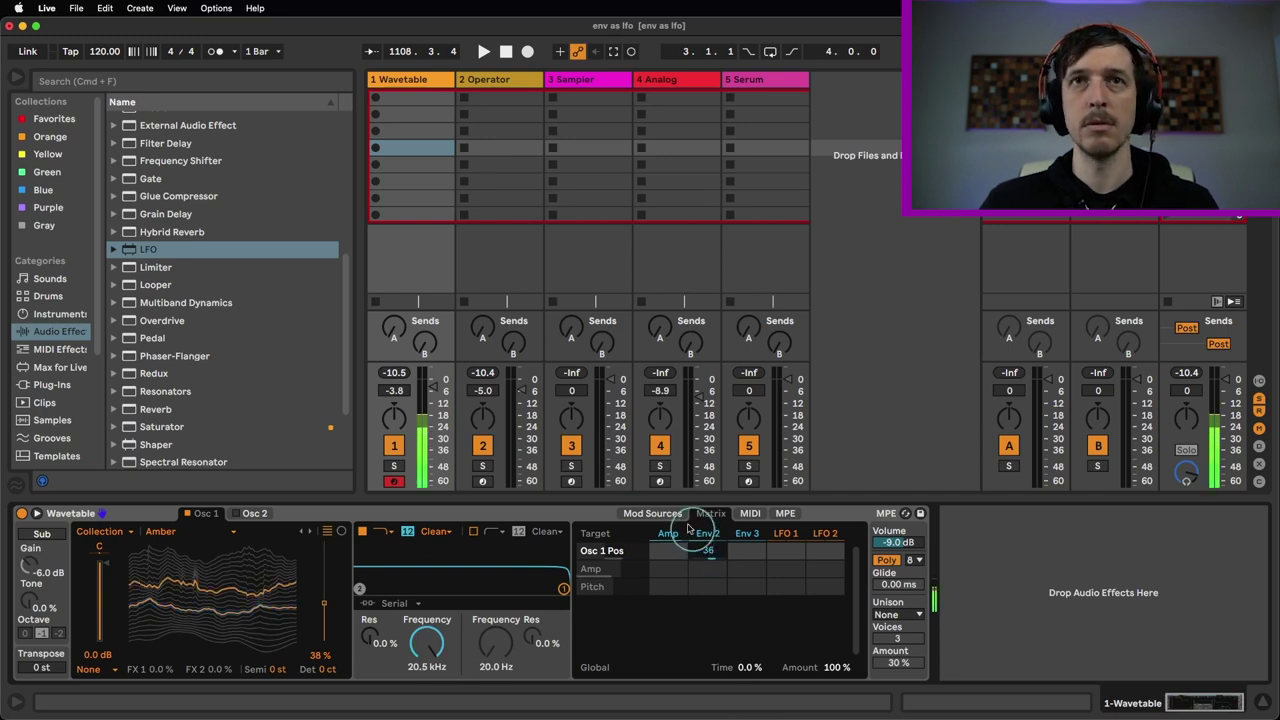
Step: Drag Env 2's breakpoints to 226 ms attack, 470 ms decay, 28% sustain and 12.2 ms release
click(656, 515)
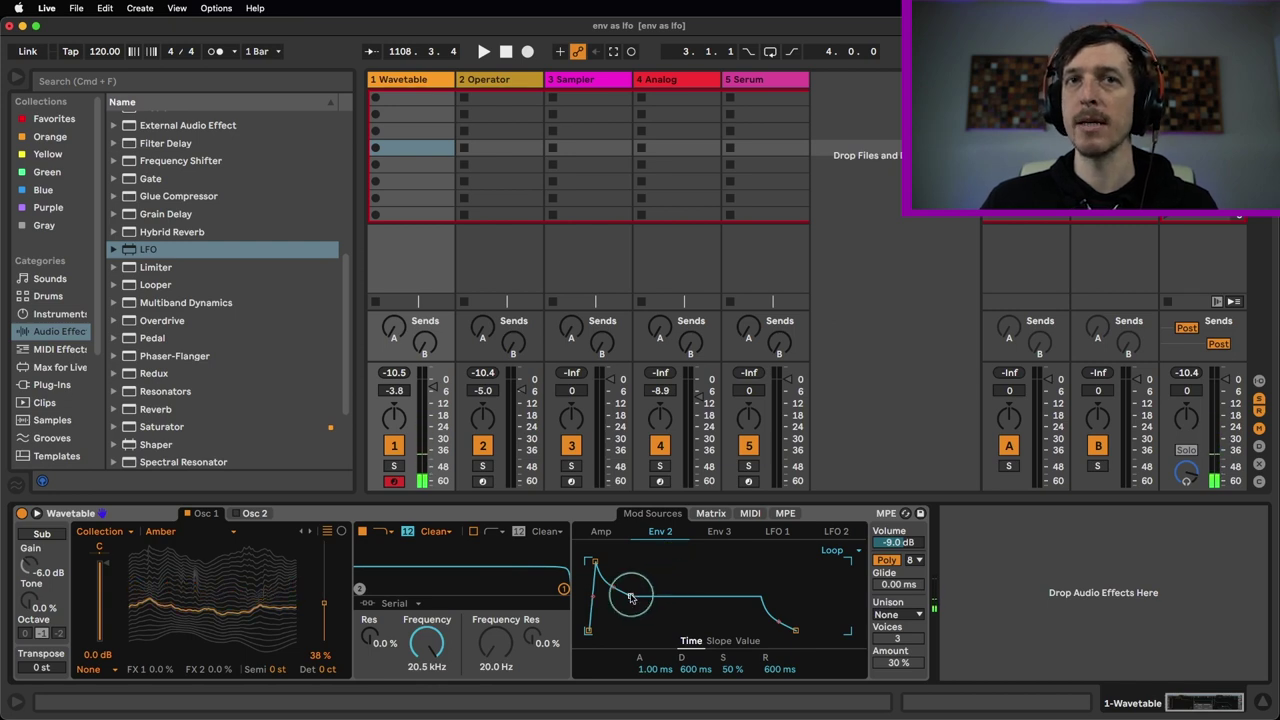
drag(630, 595, 623, 610)
drag(800, 630, 776, 631)
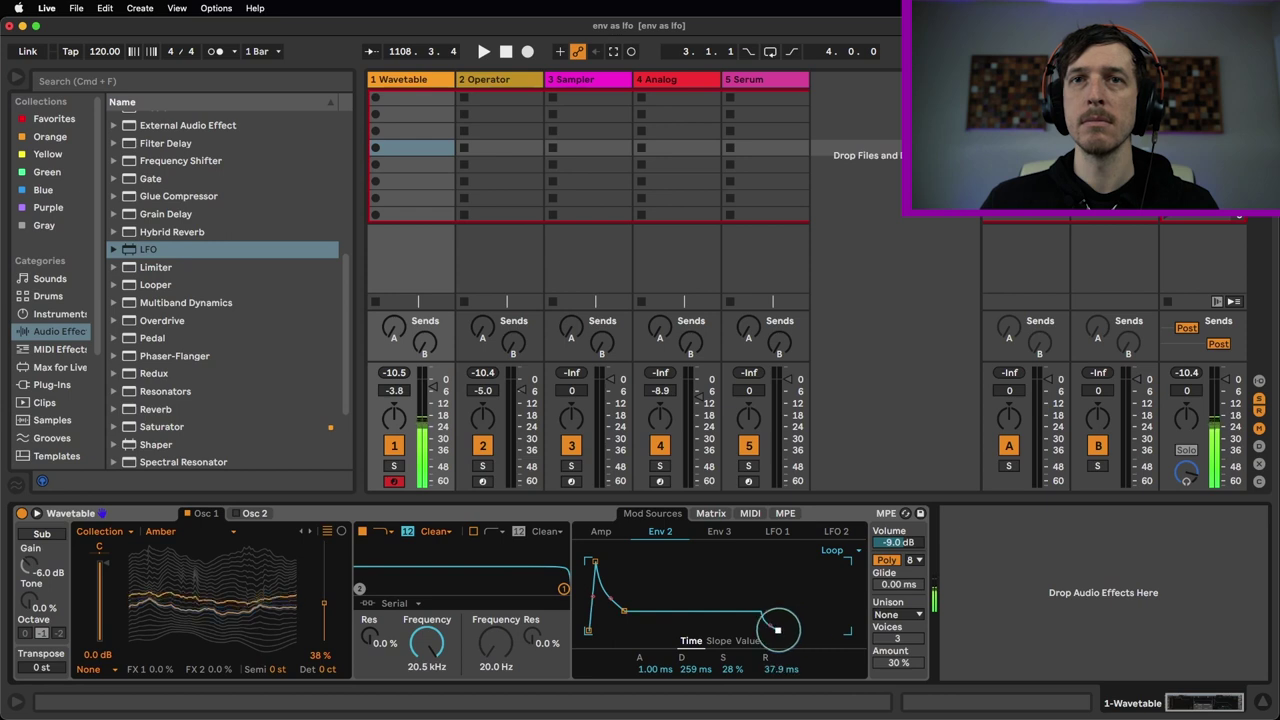
drag(592, 564, 616, 562)
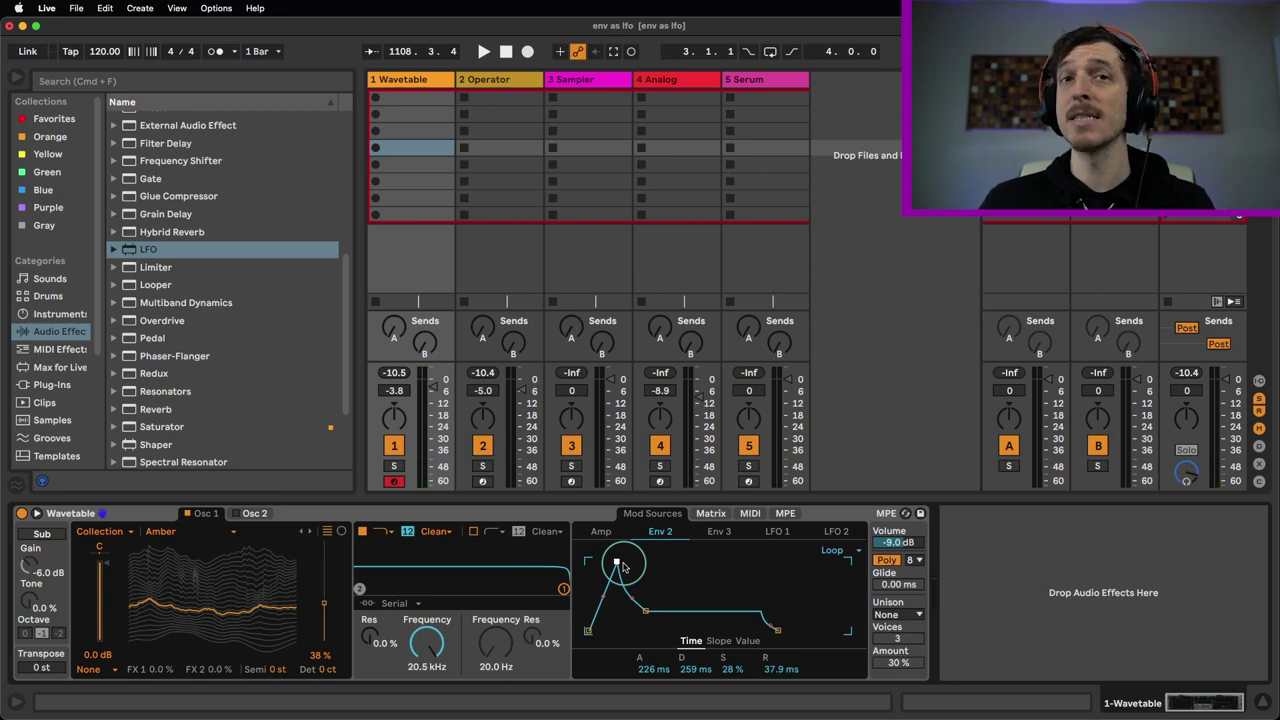
drag(645, 612, 650, 610)
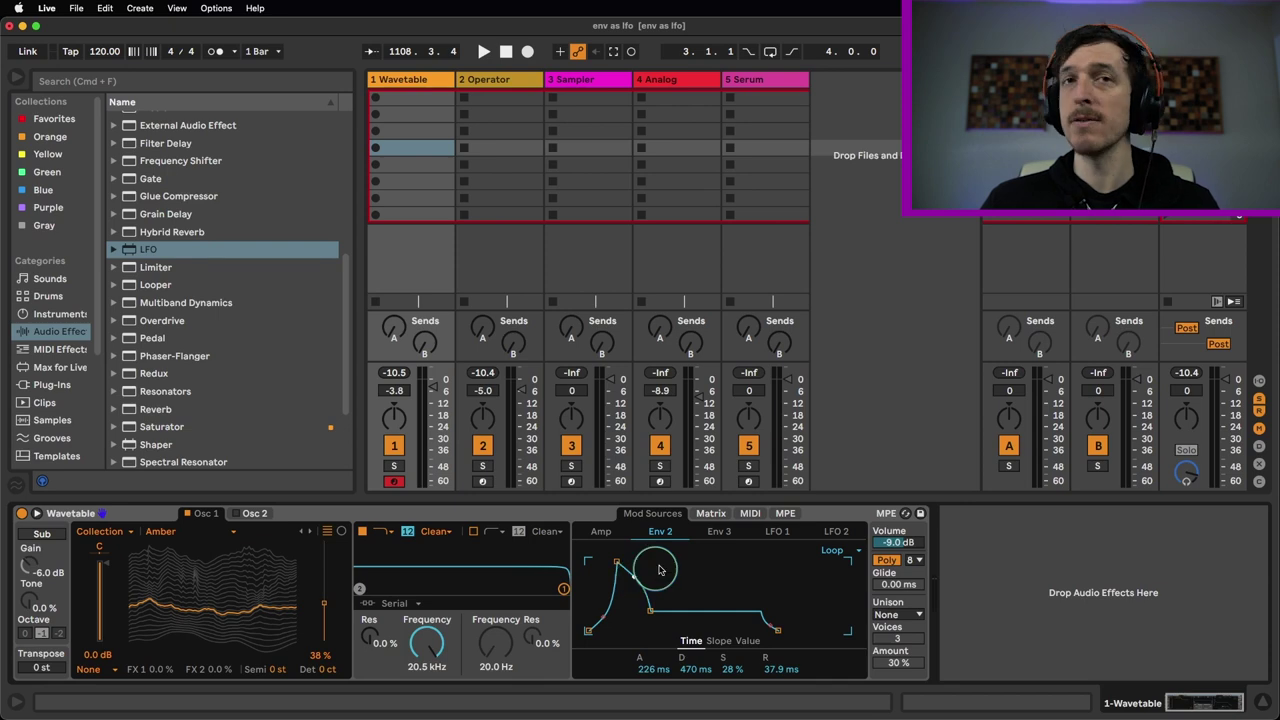
drag(777, 629, 802, 630)
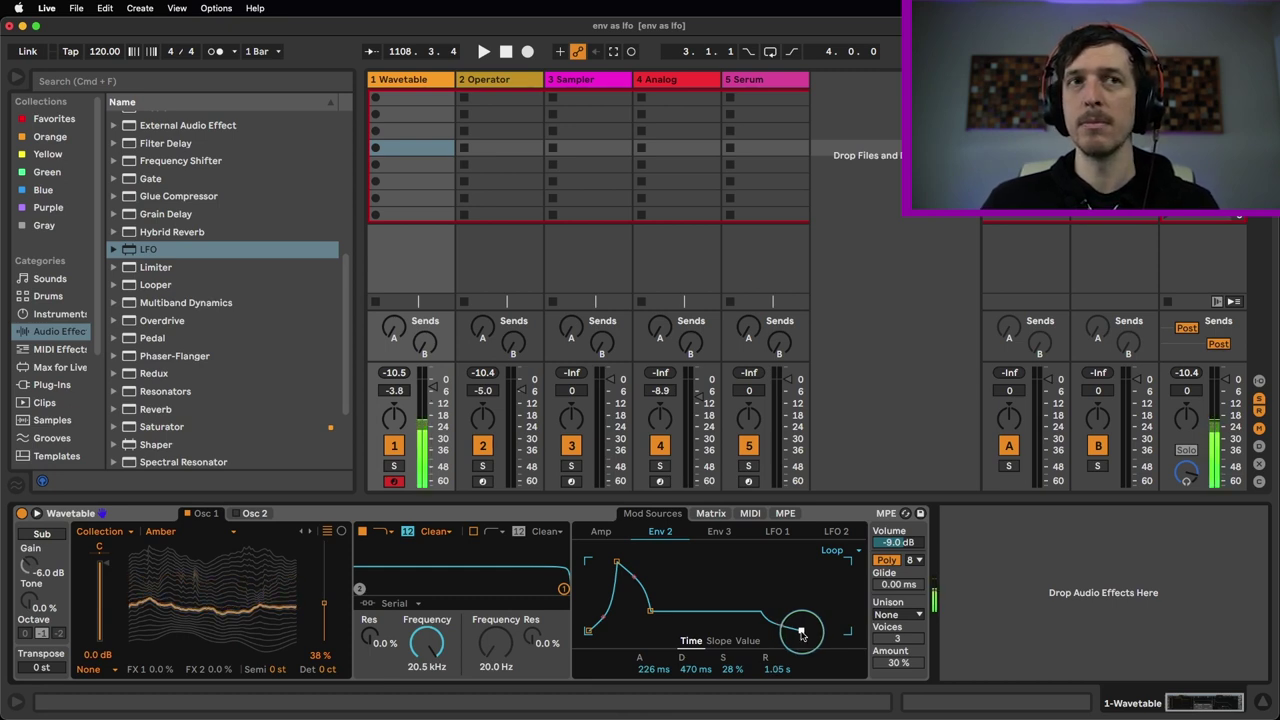
drag(801, 633, 772, 630)
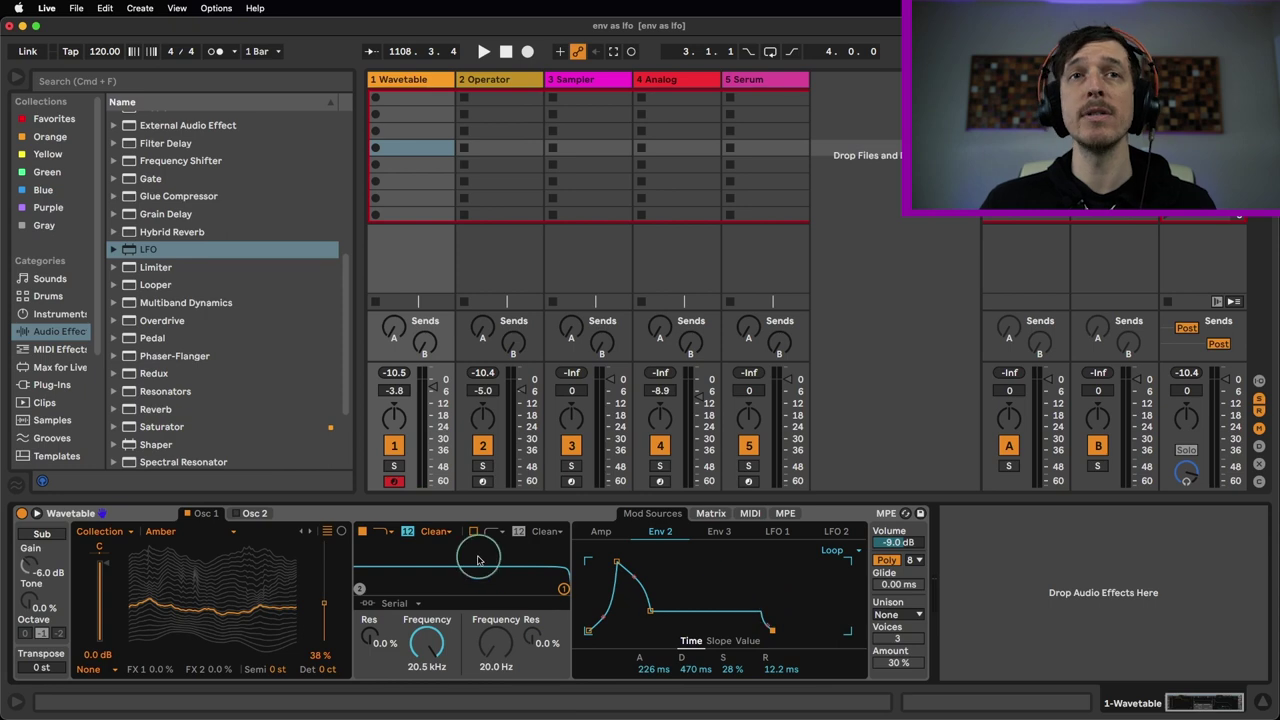
click(484, 482)
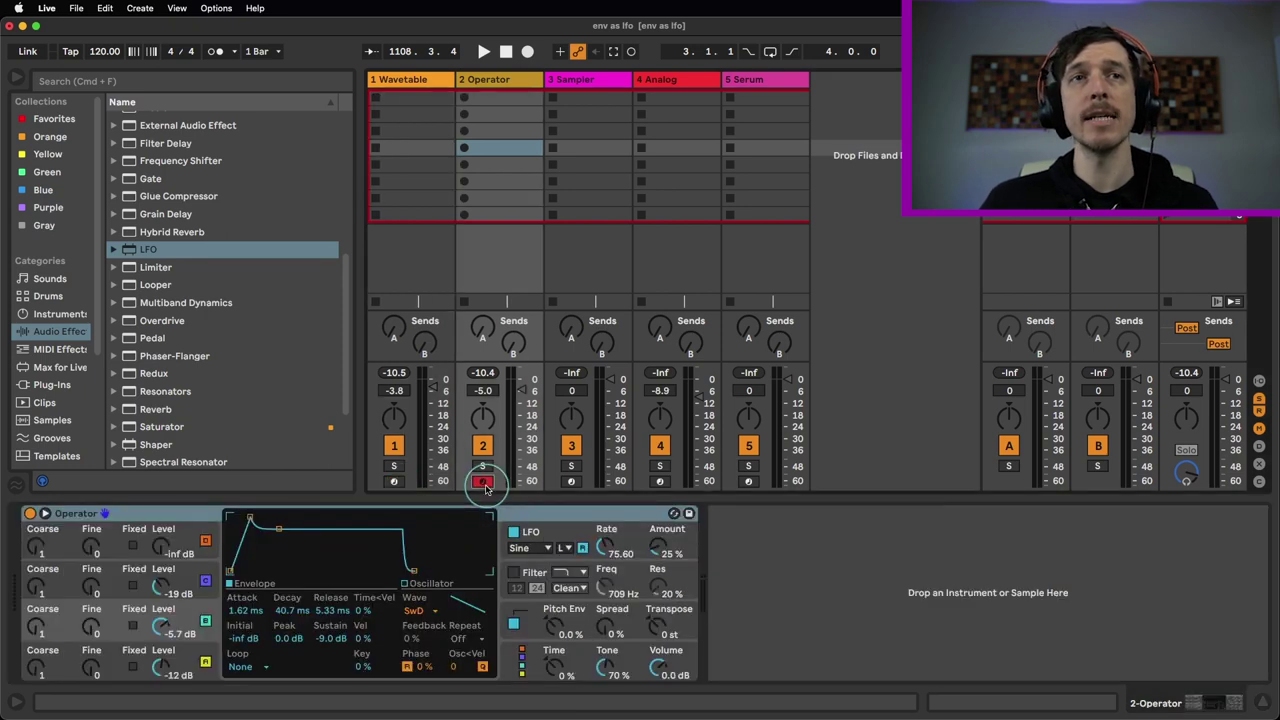
Step: Lengthen Operator's envelope decay, lower sustain to -13 dB, and set the envelope to Loop
click(158, 514)
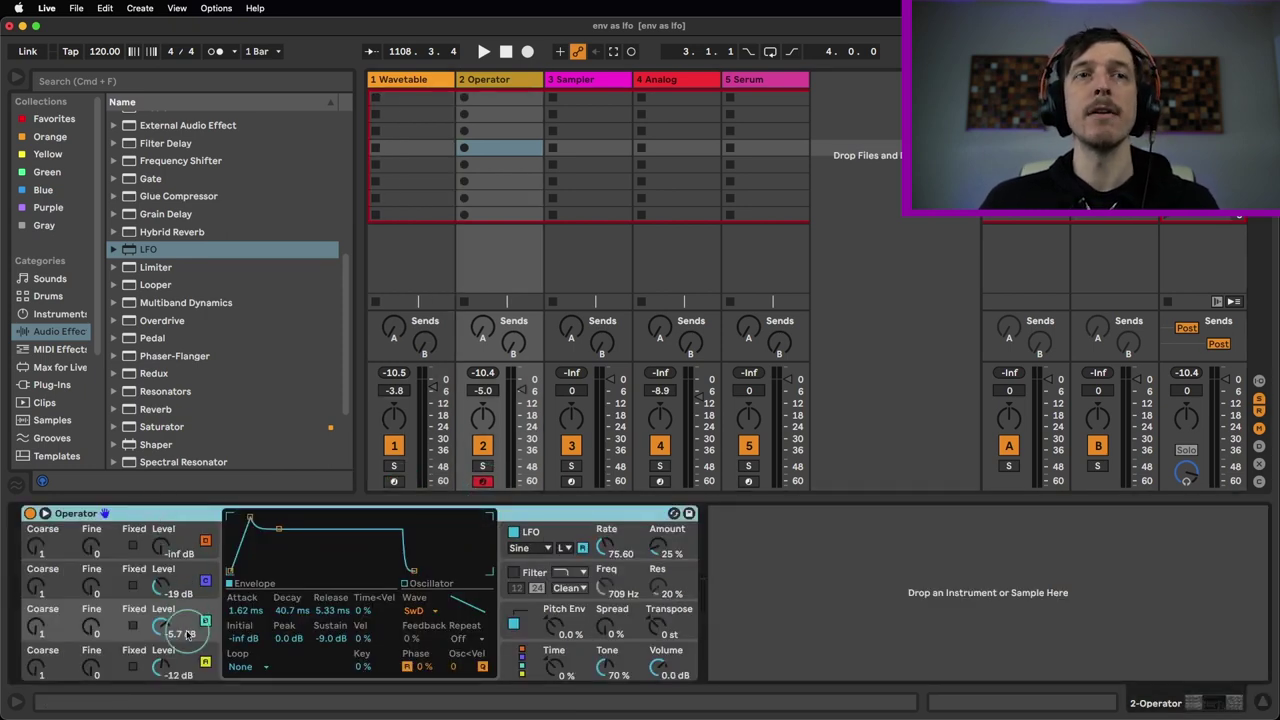
click(187, 634)
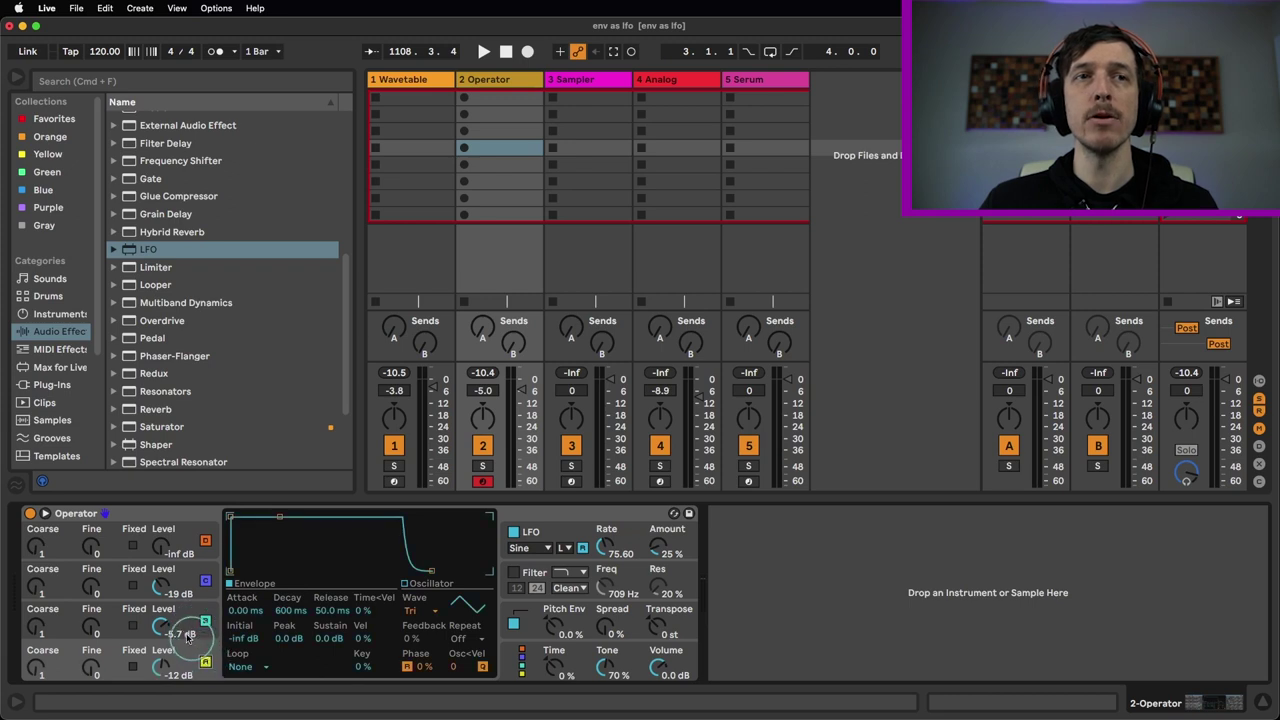
click(187, 634)
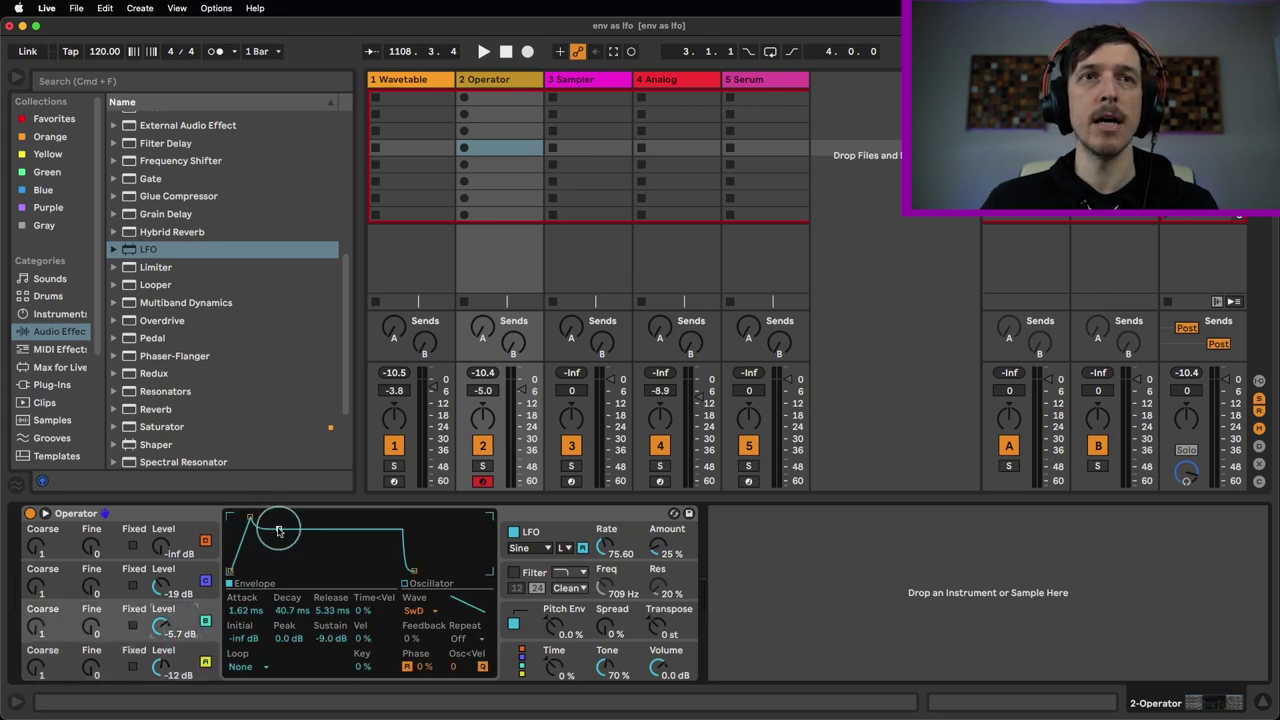
drag(279, 530, 285, 536)
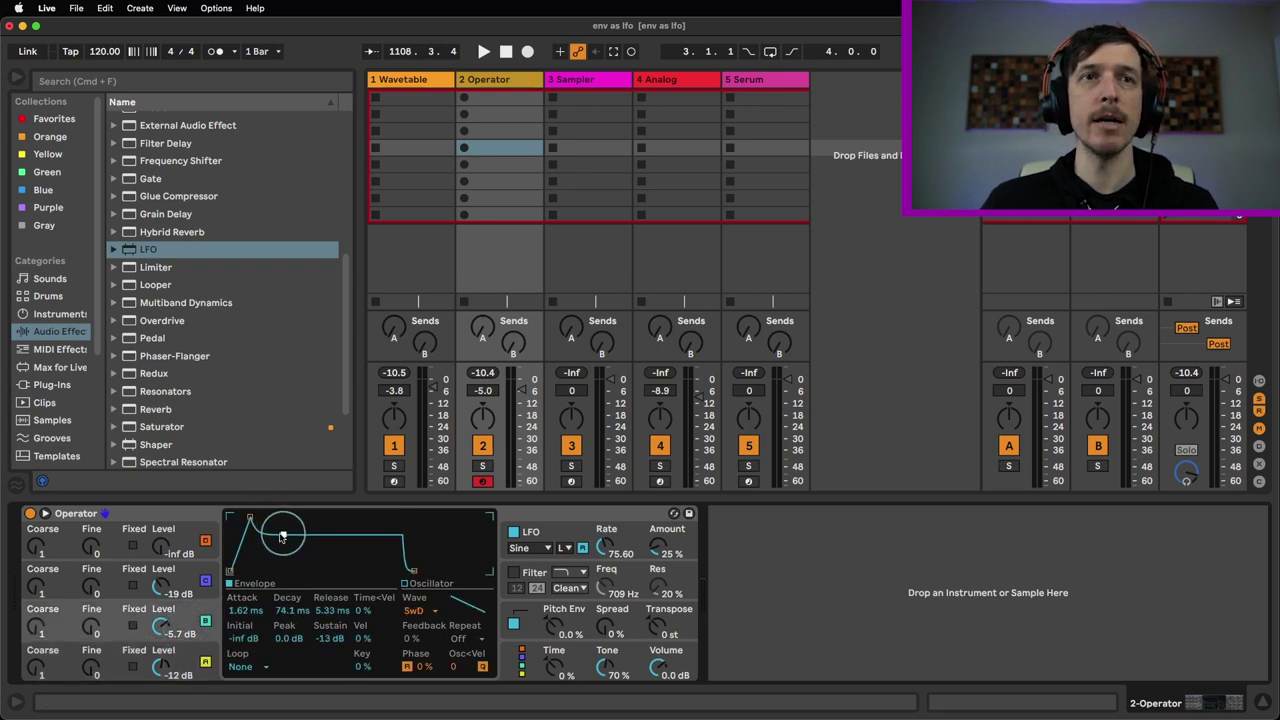
click(253, 667)
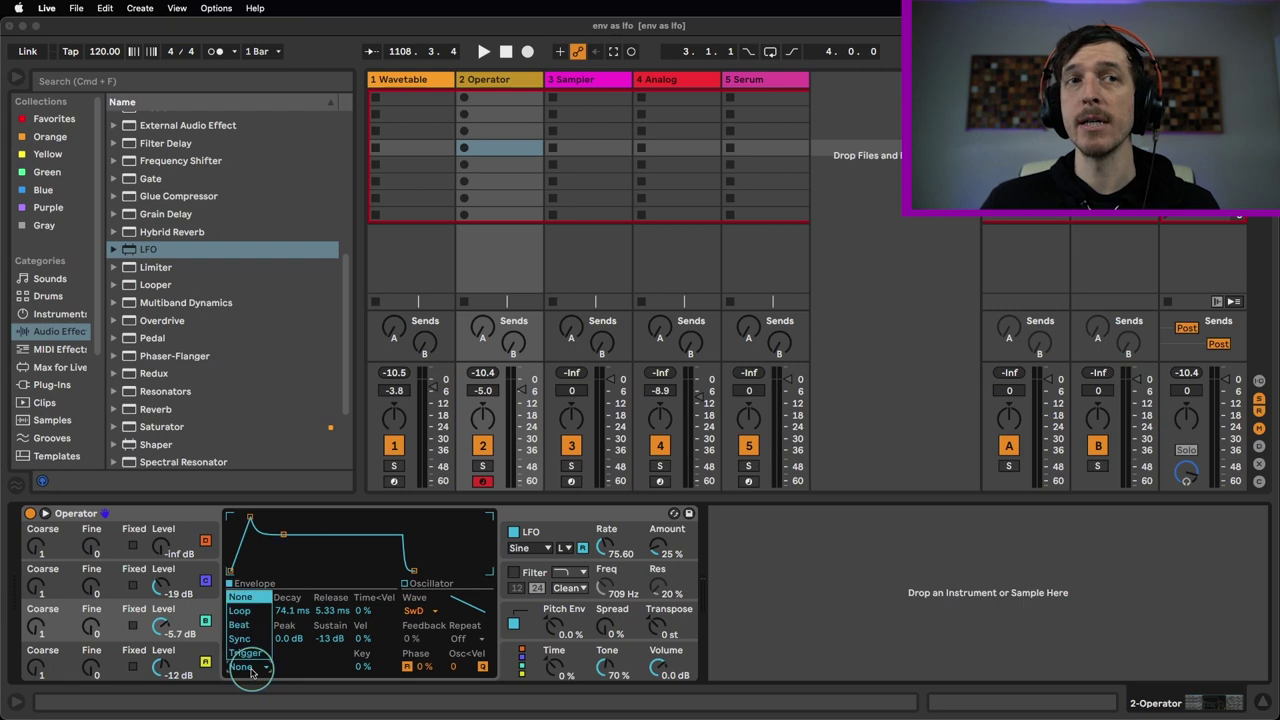
click(263, 613)
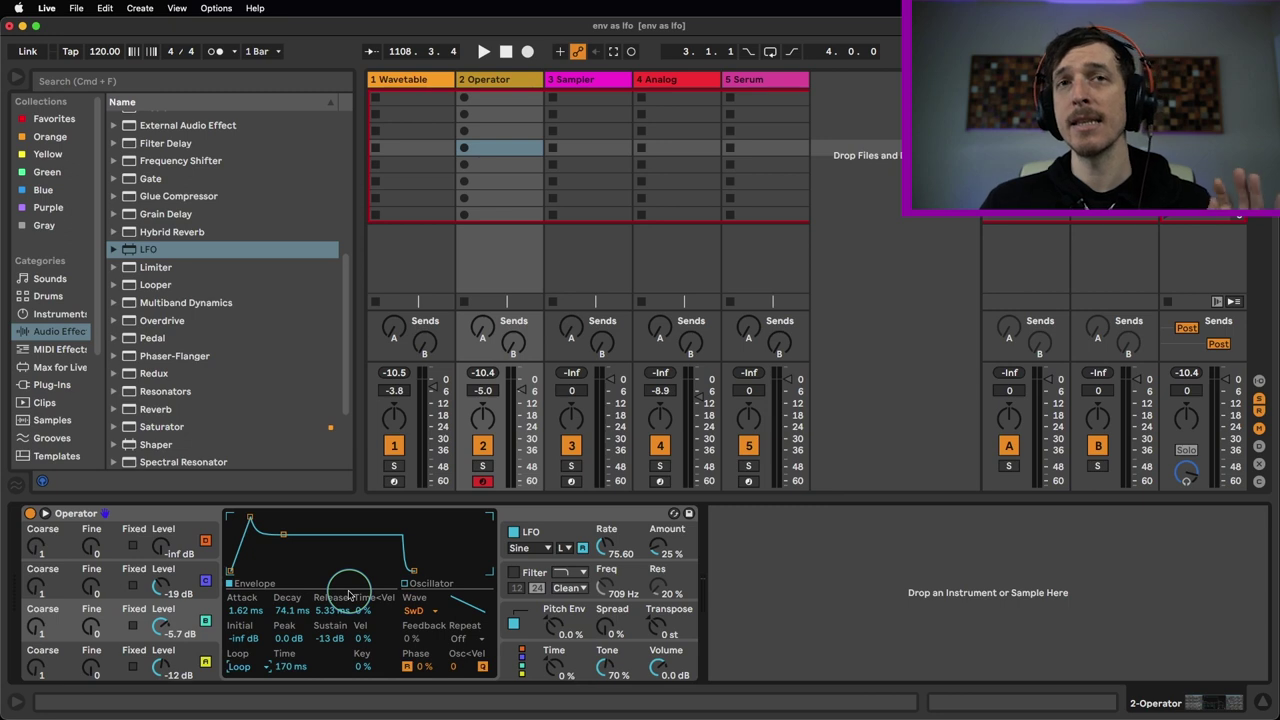
Step: Try a 45.9 ms decay, toggling looping off and back on with sustain raised to -9.0 dB
drag(284, 534, 280, 549)
click(241, 667)
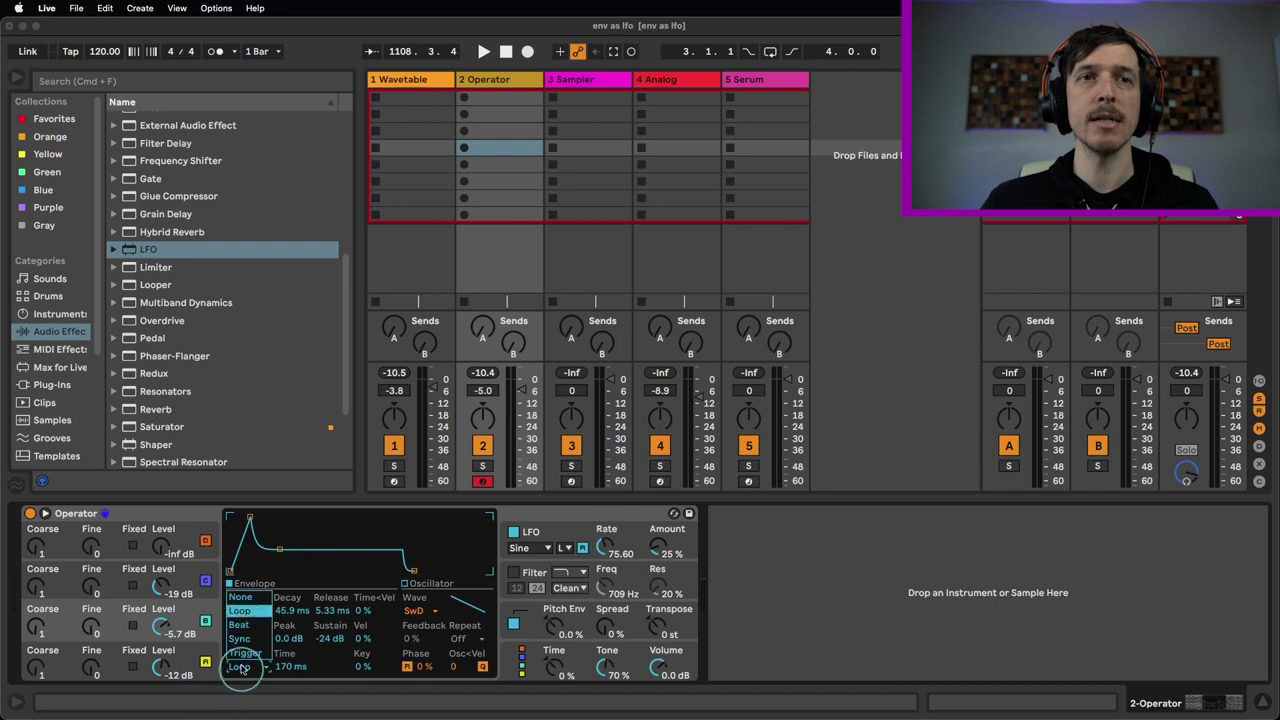
click(251, 600)
drag(280, 548, 283, 528)
click(258, 660)
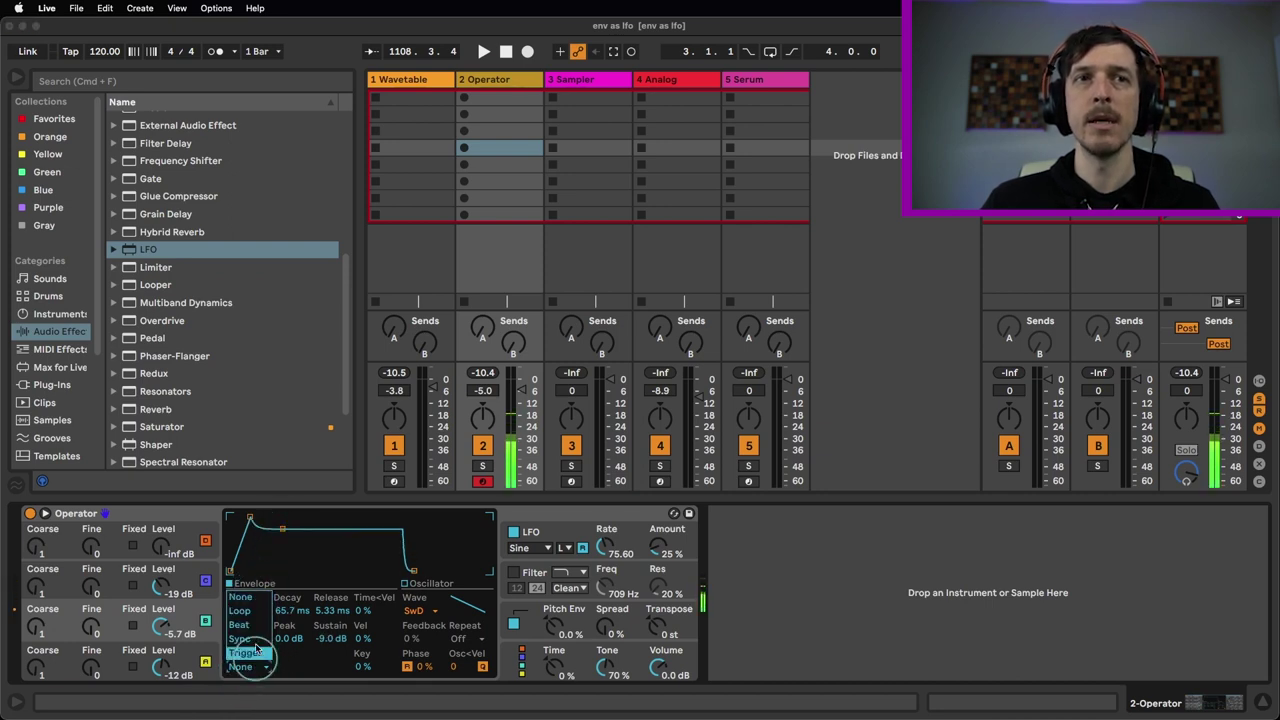
click(264, 601)
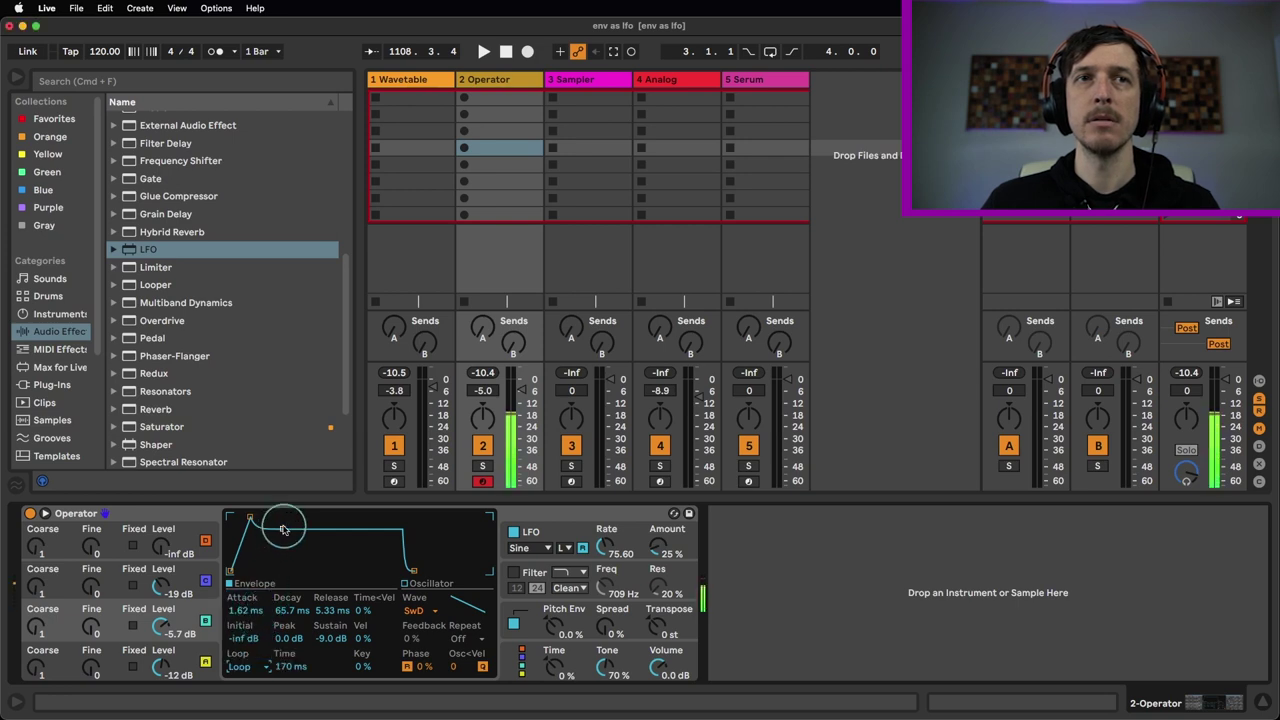
Step: Lower the sustain, trim the release to 8.61 ms and lengthen the attack slightly
drag(283, 528, 277, 544)
mouse_move(413, 572)
mouse_down()
mouse_move(434, 570)
mouse_move(418, 570)
mouse_up()
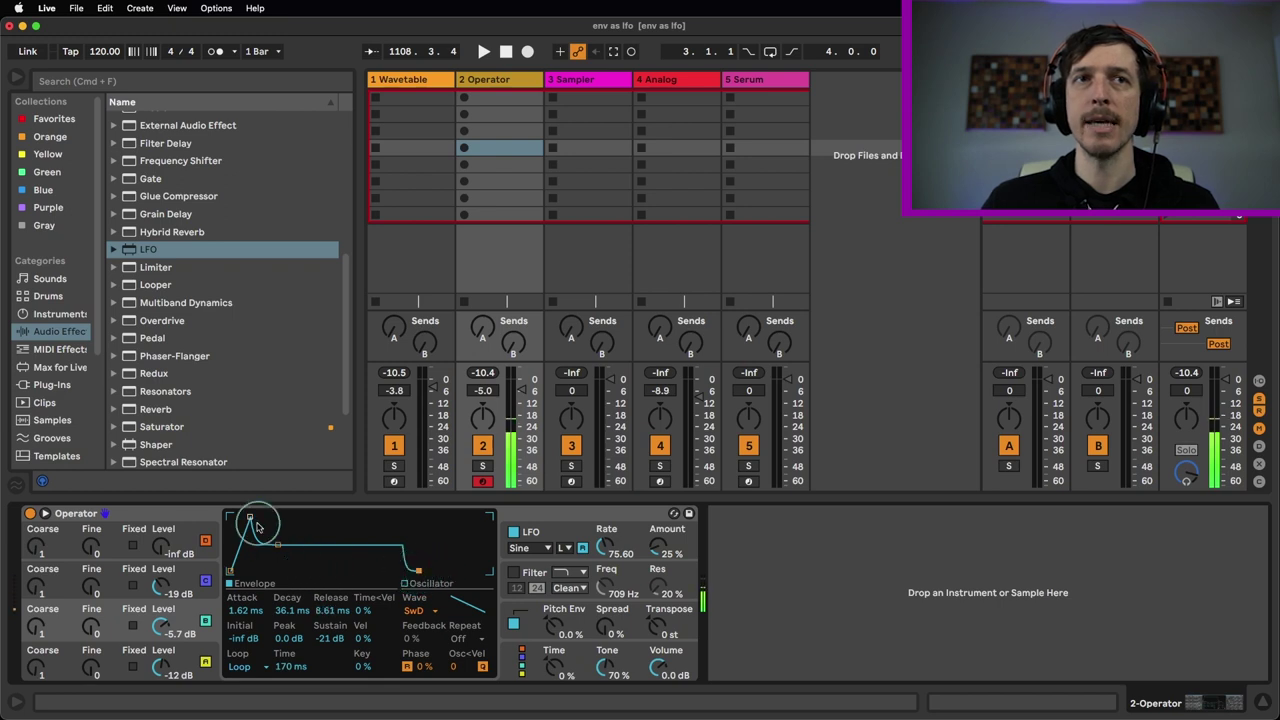
mouse_move(250, 517)
mouse_down()
mouse_move(280, 519)
mouse_move(255, 517)
mouse_up()
click(250, 668)
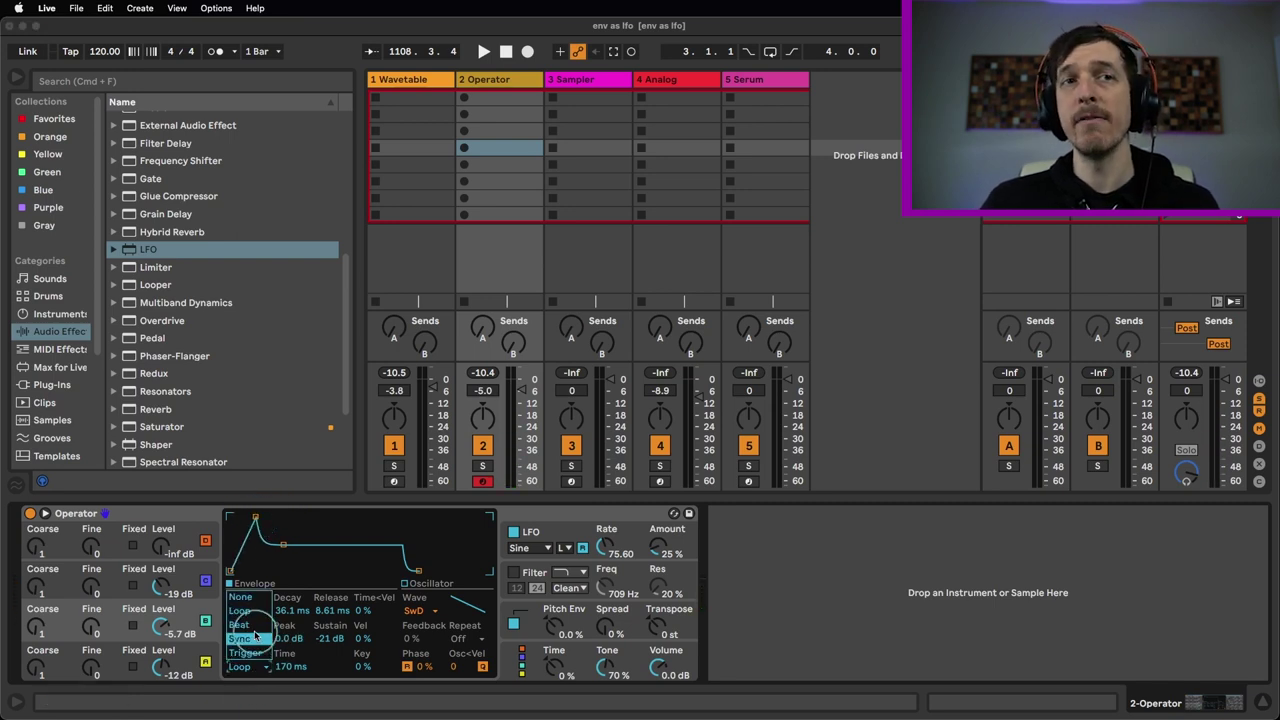
Step: Try Beat and Sync loop modes with different repeat rates, shortening the attack to 0.84 ms
click(255, 658)
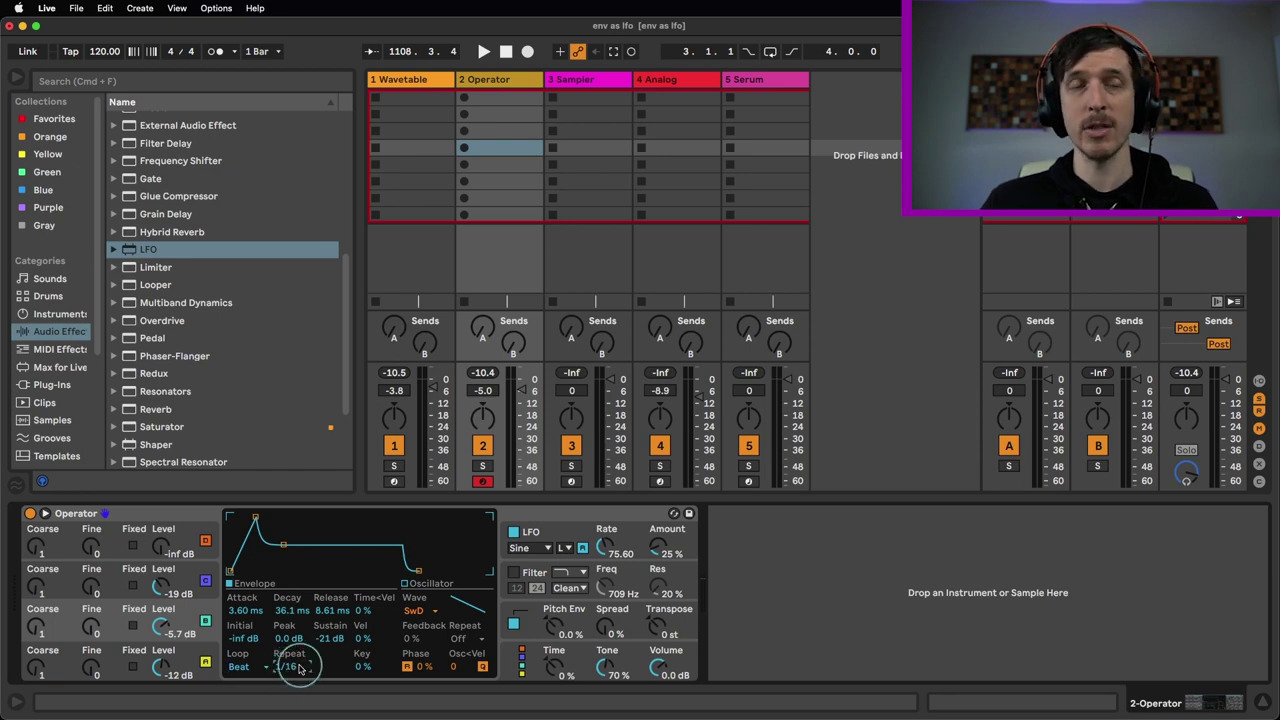
drag(255, 517, 245, 517)
drag(284, 666, 288, 666)
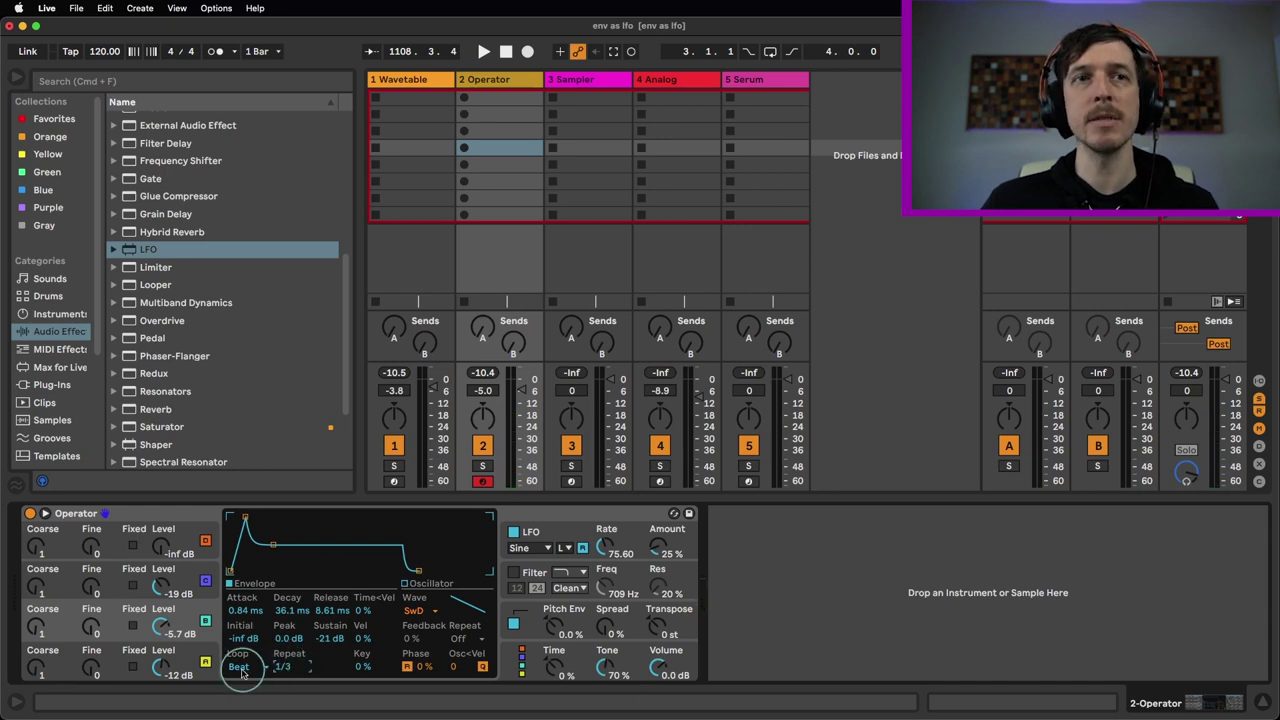
click(240, 667)
click(240, 681)
drag(285, 668, 288, 667)
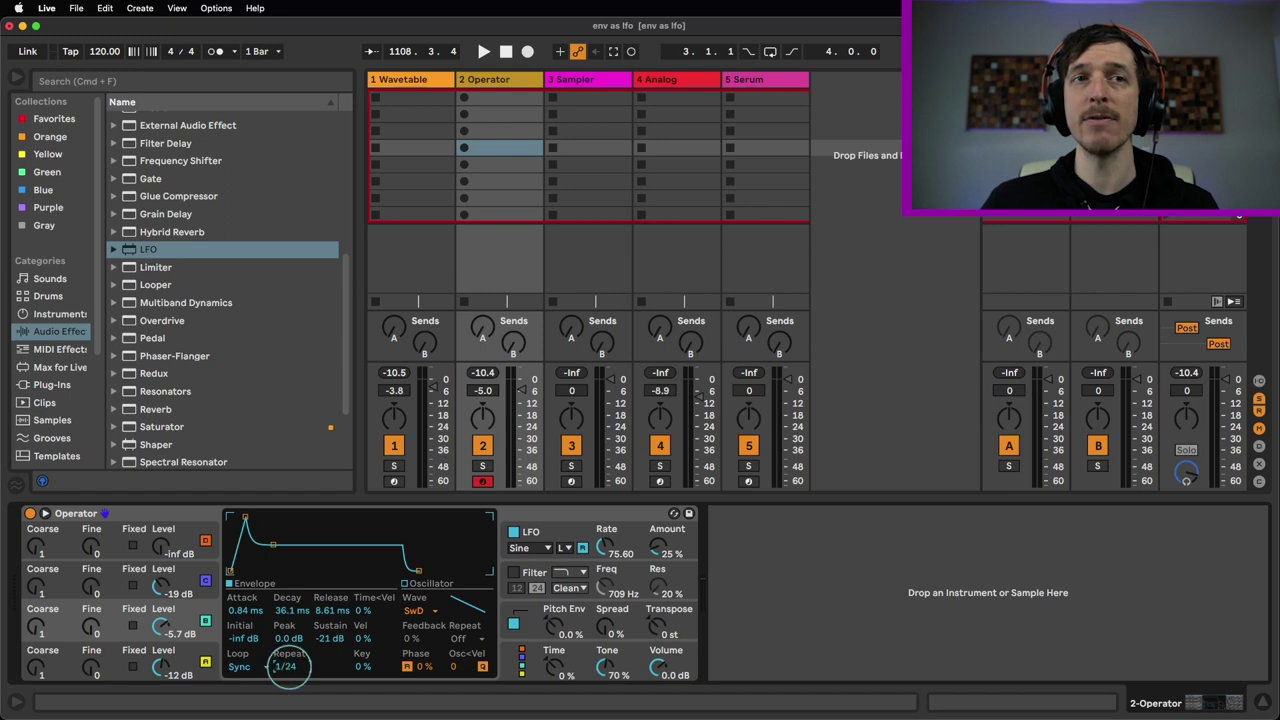
click(240, 667)
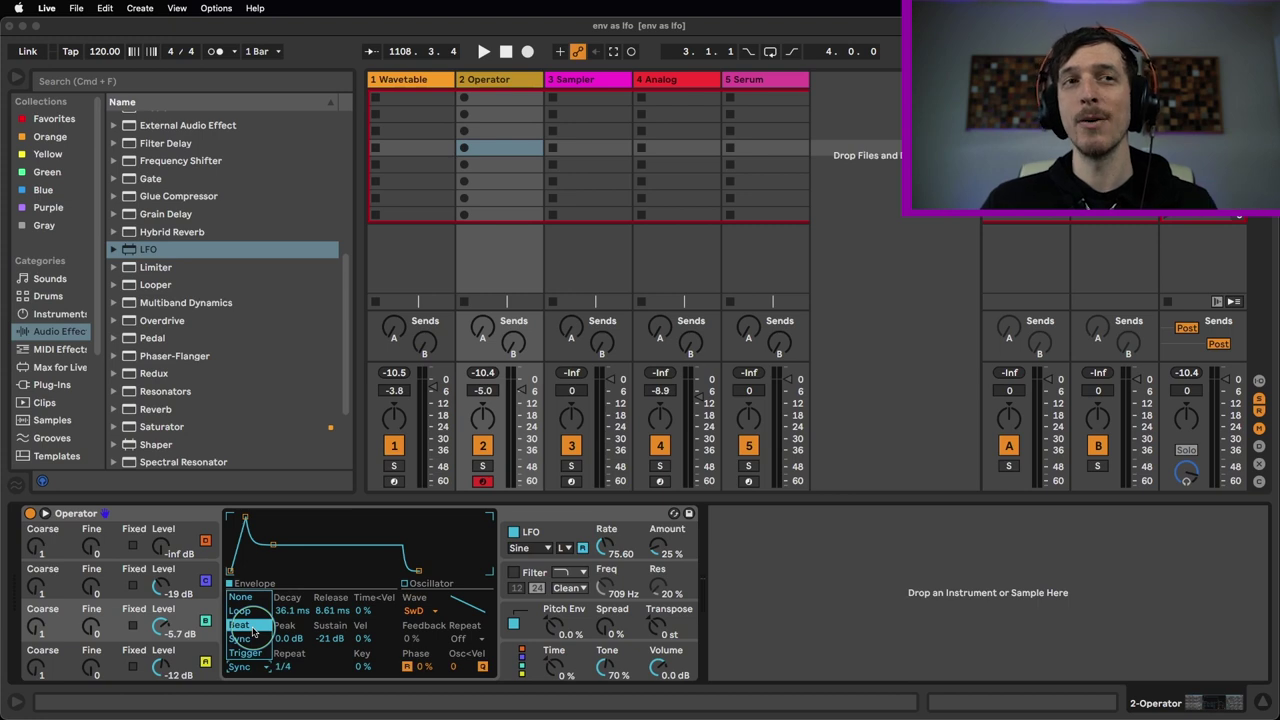
click(245, 639)
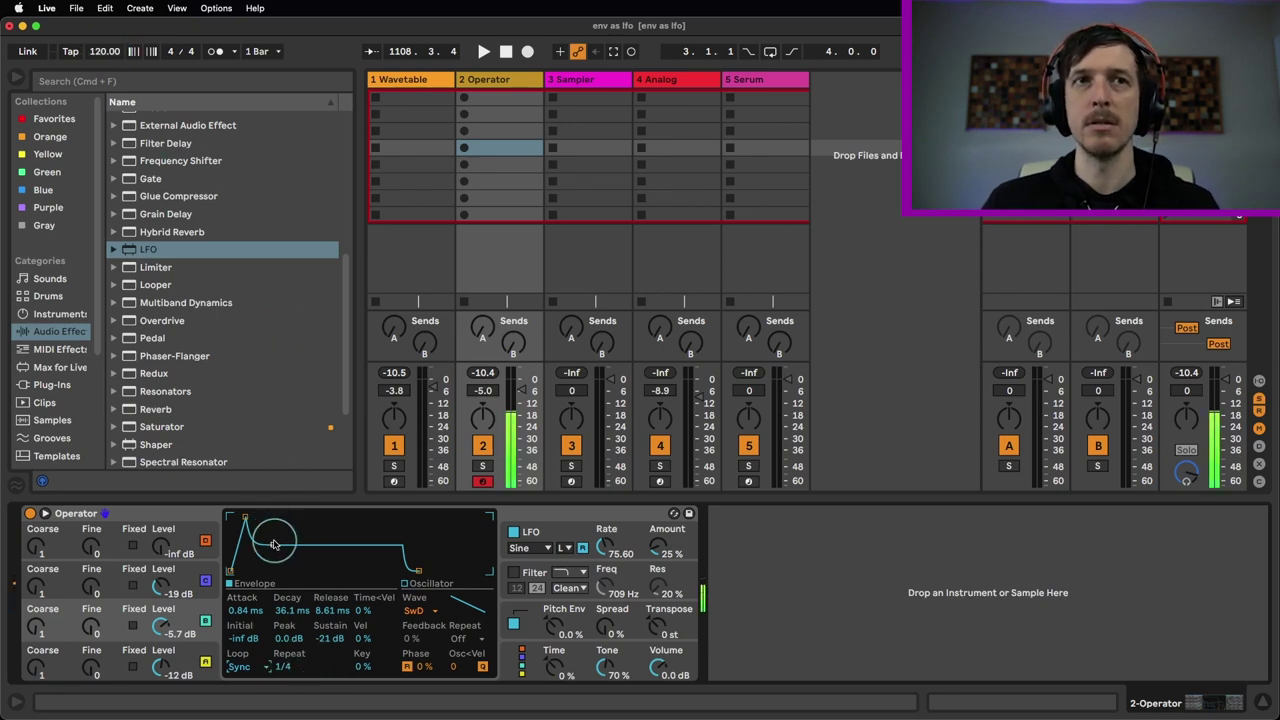
Step: Lower the sustain to -40 dB, try Trigger mode, then return the envelope to free Loop
drag(273, 545, 273, 558)
click(242, 666)
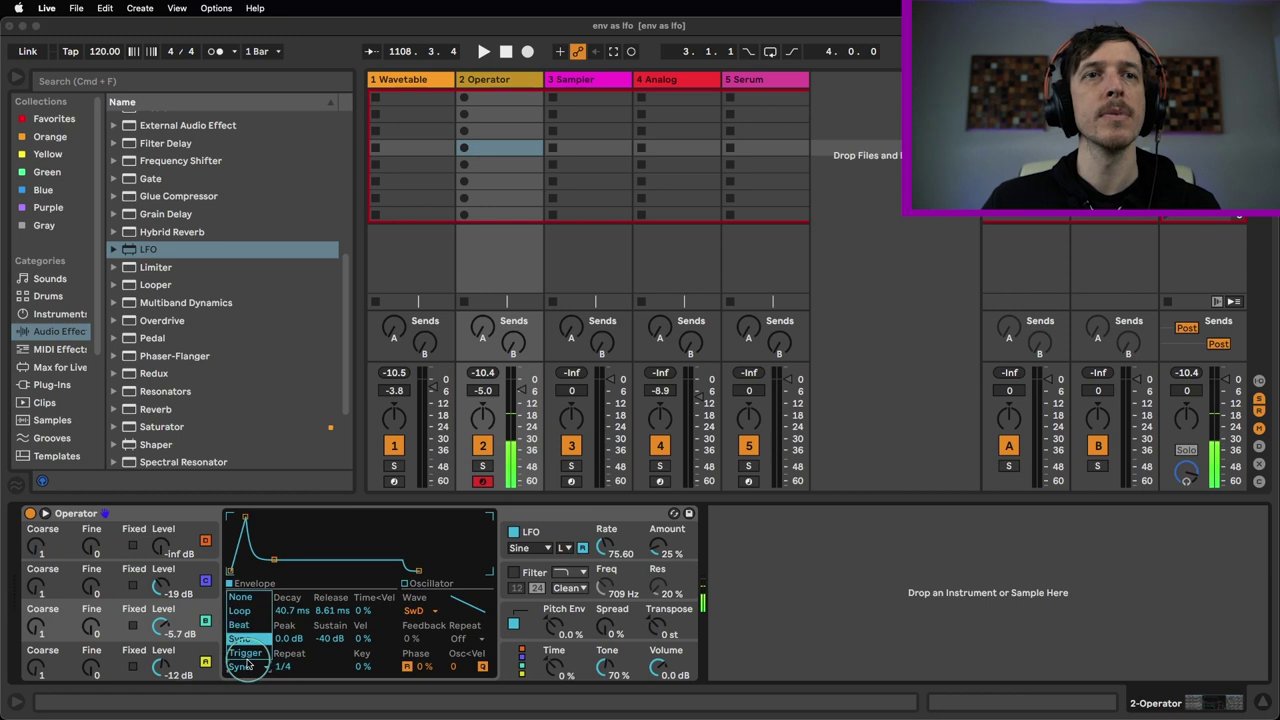
click(243, 653)
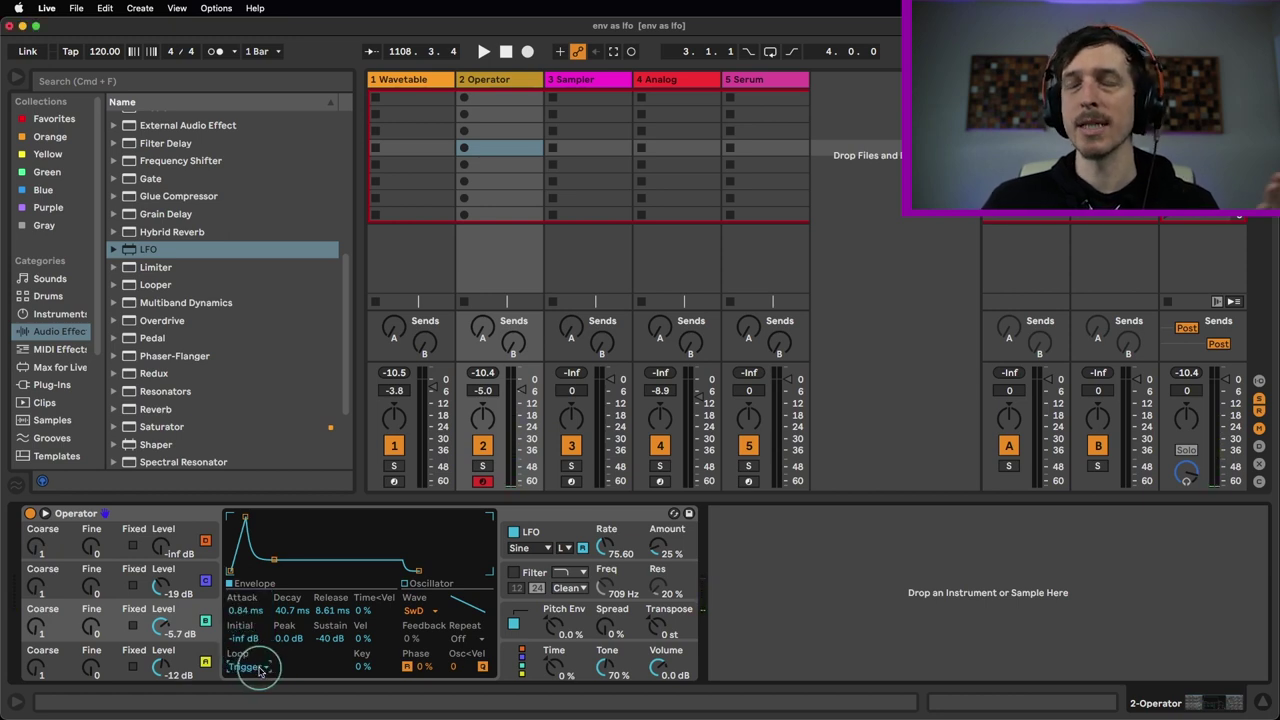
click(262, 668)
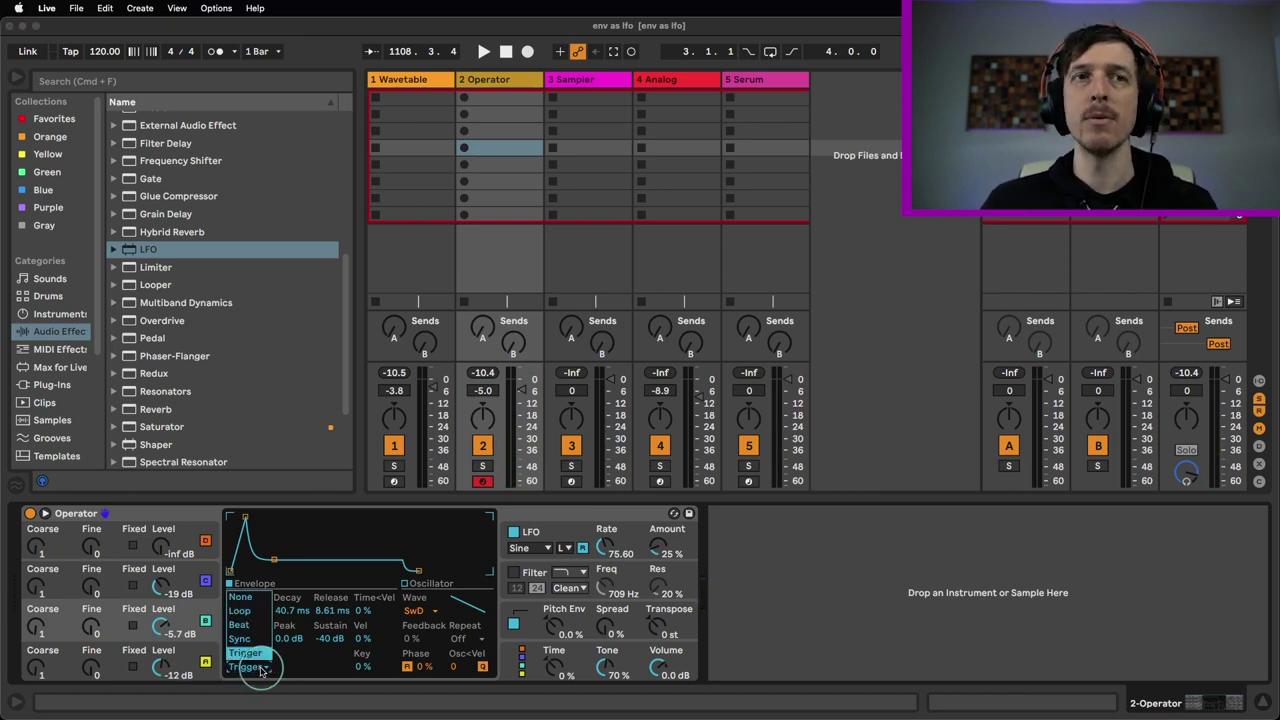
click(240, 611)
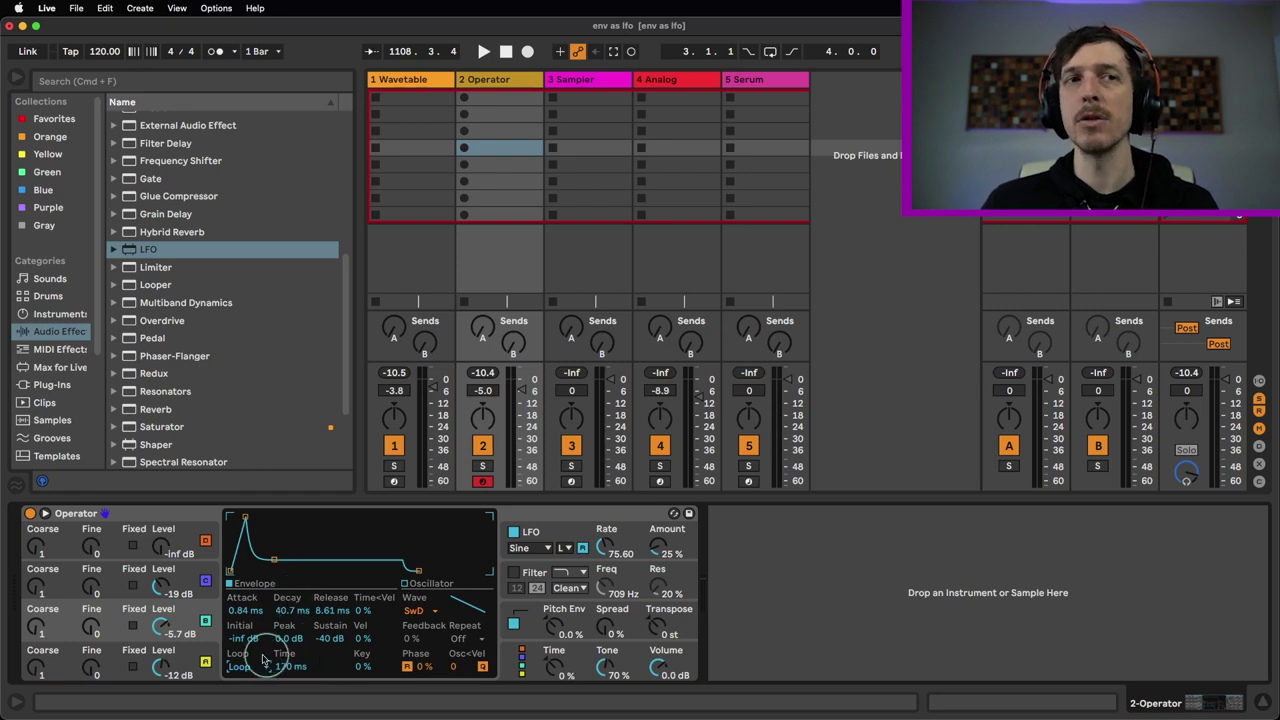
Step: Step through Operator's oscillator envelopes to oscillator D, then show the filter envelope
click(188, 660)
click(188, 620)
click(188, 580)
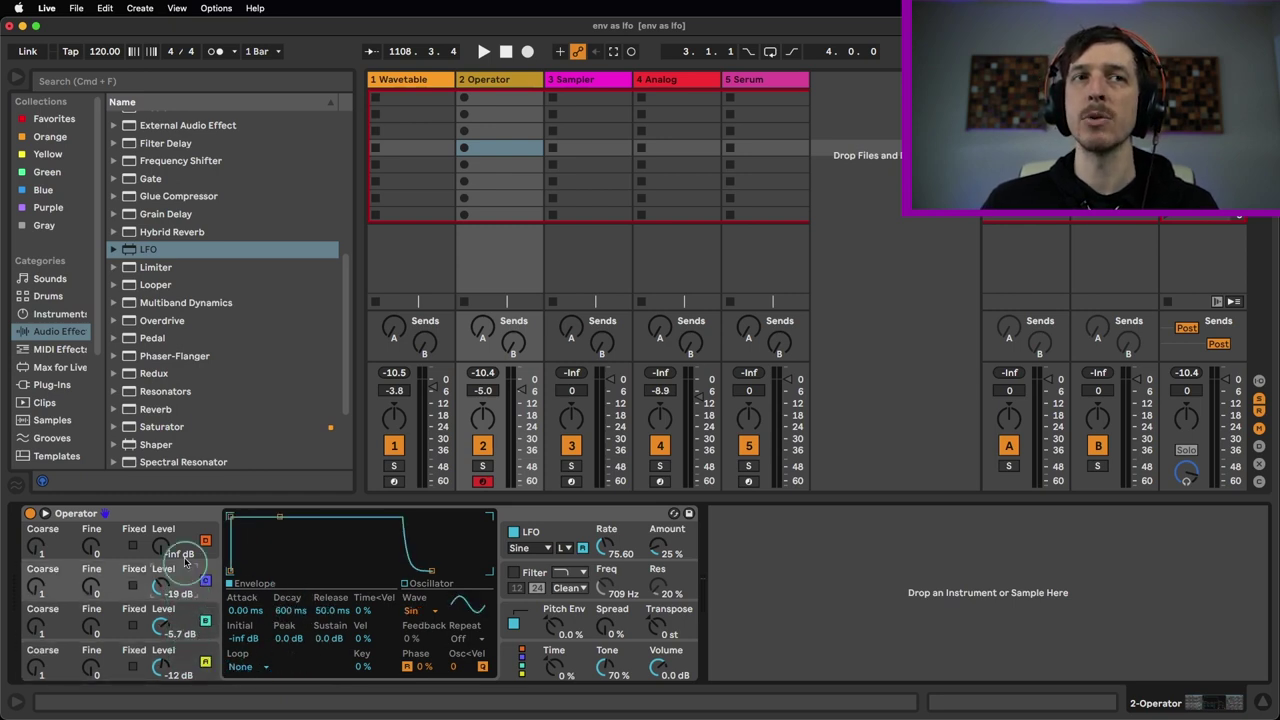
click(188, 541)
click(514, 572)
click(255, 668)
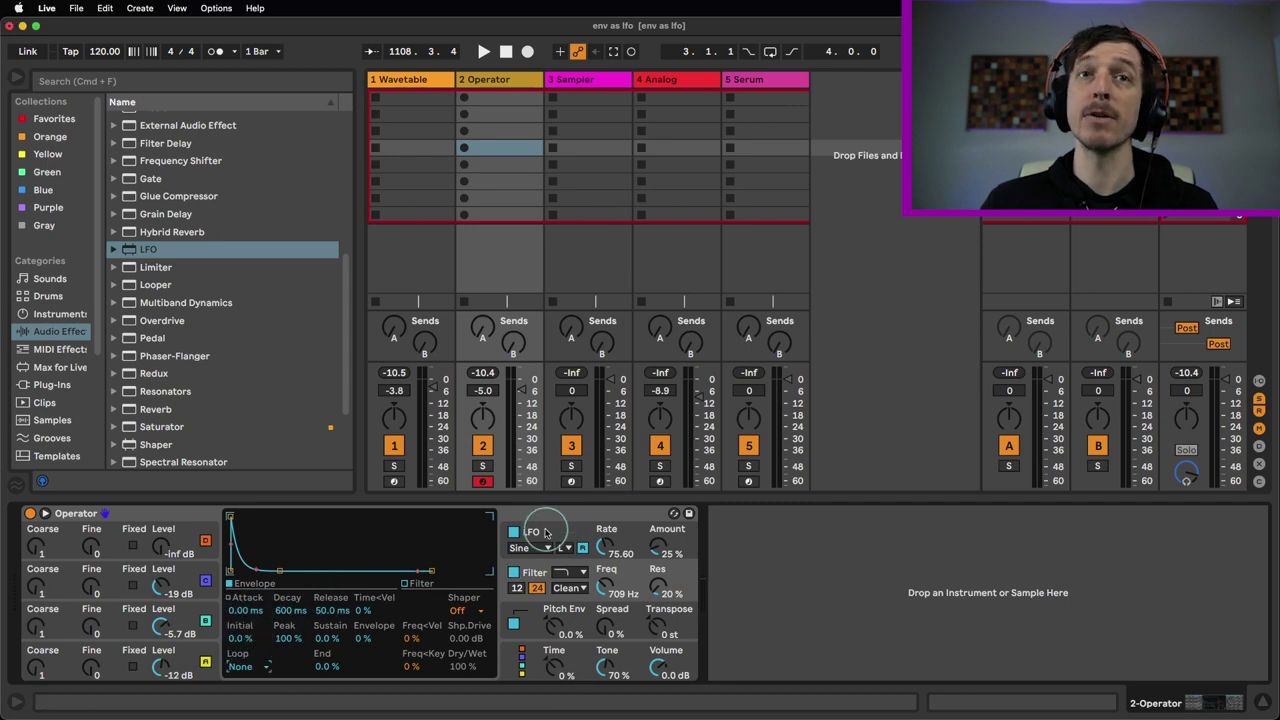
Step: Check the LFO and pitch envelopes' loop options, leaving them at None, then arm the Sampler track
click(545, 524)
click(248, 667)
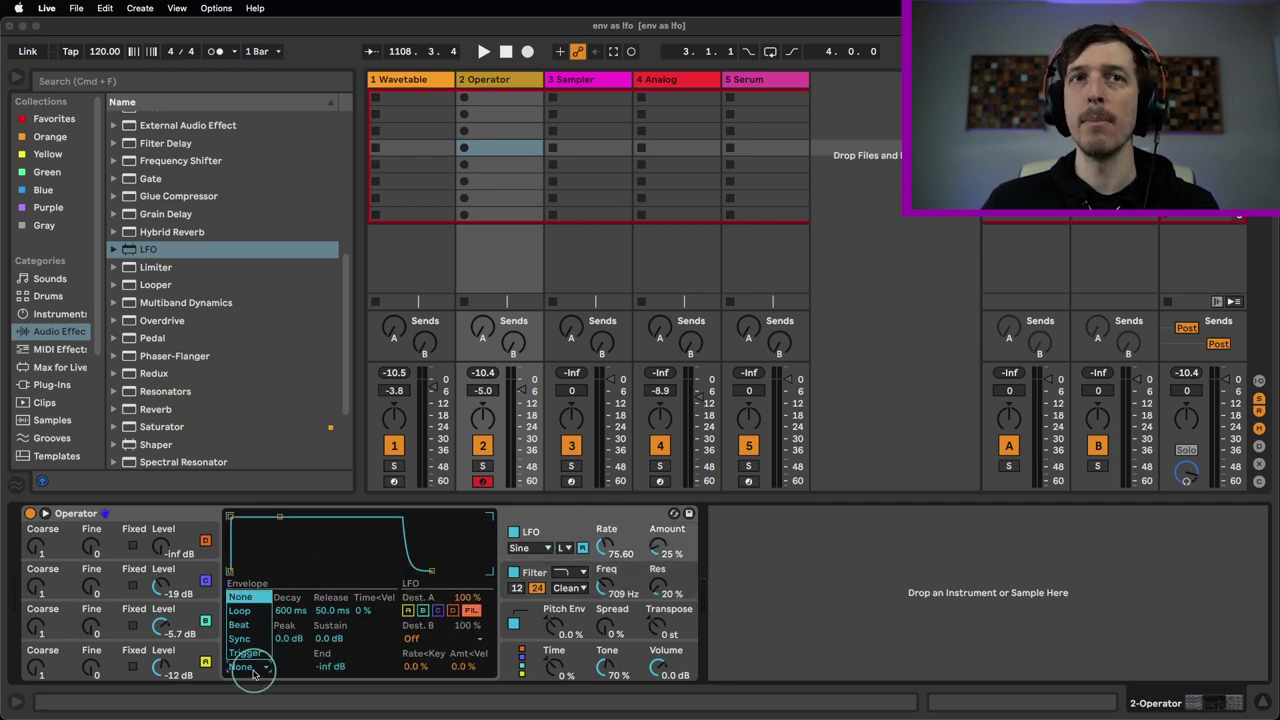
click(363, 629)
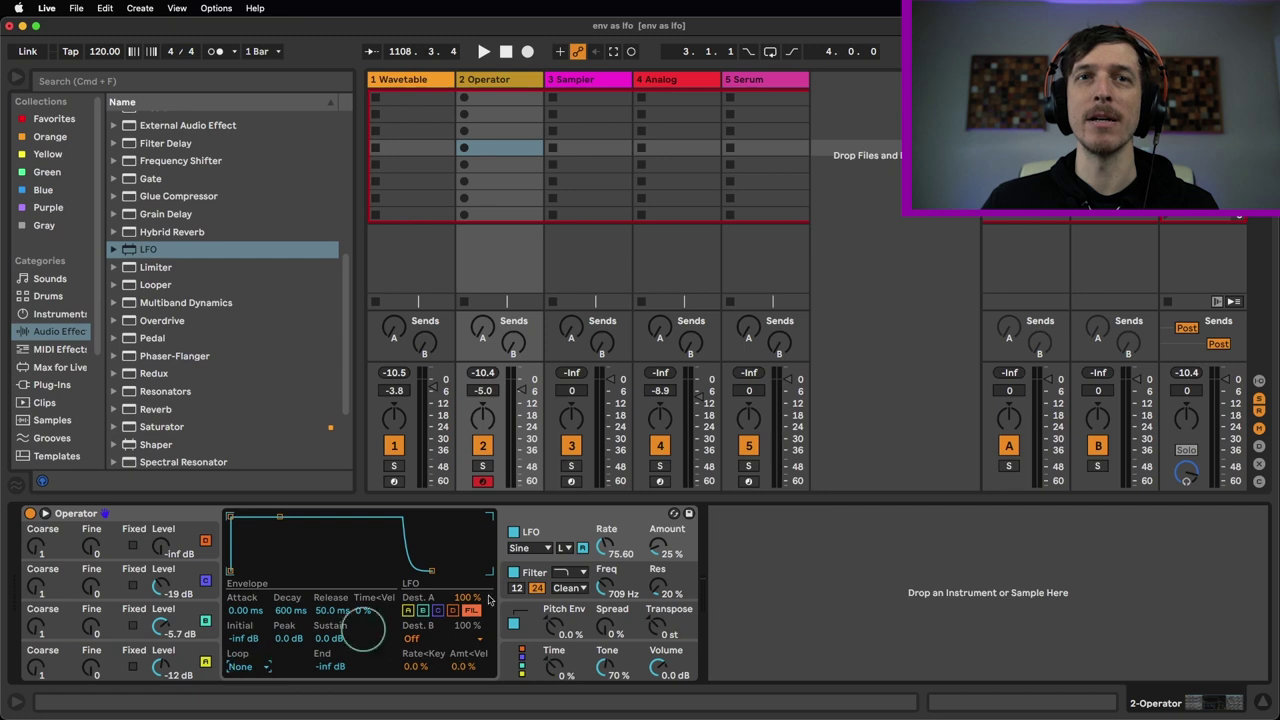
click(540, 612)
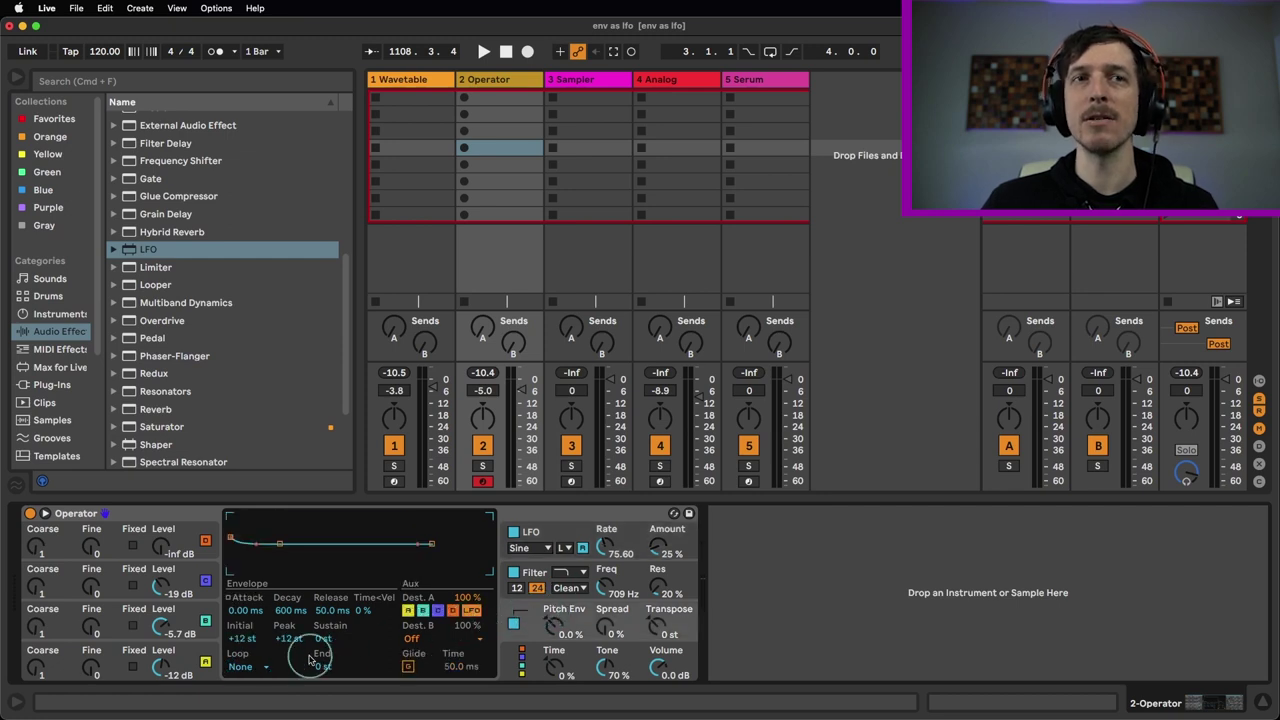
click(249, 667)
click(252, 673)
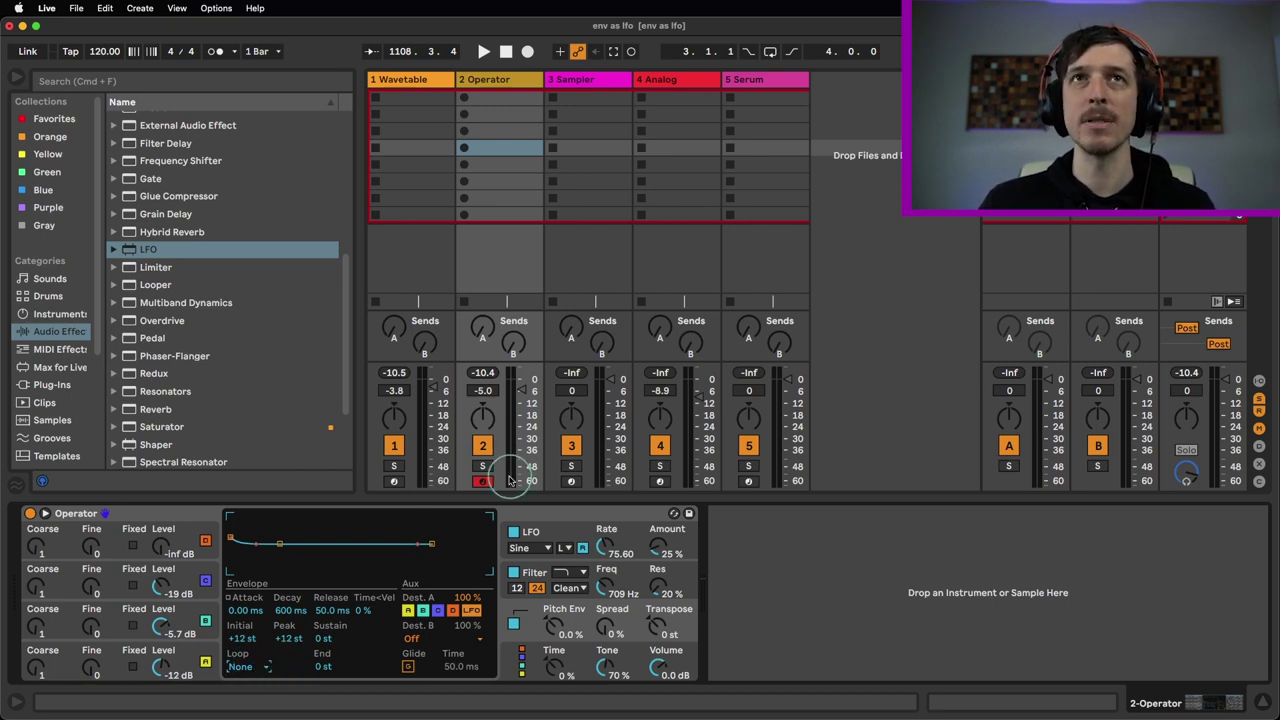
click(569, 481)
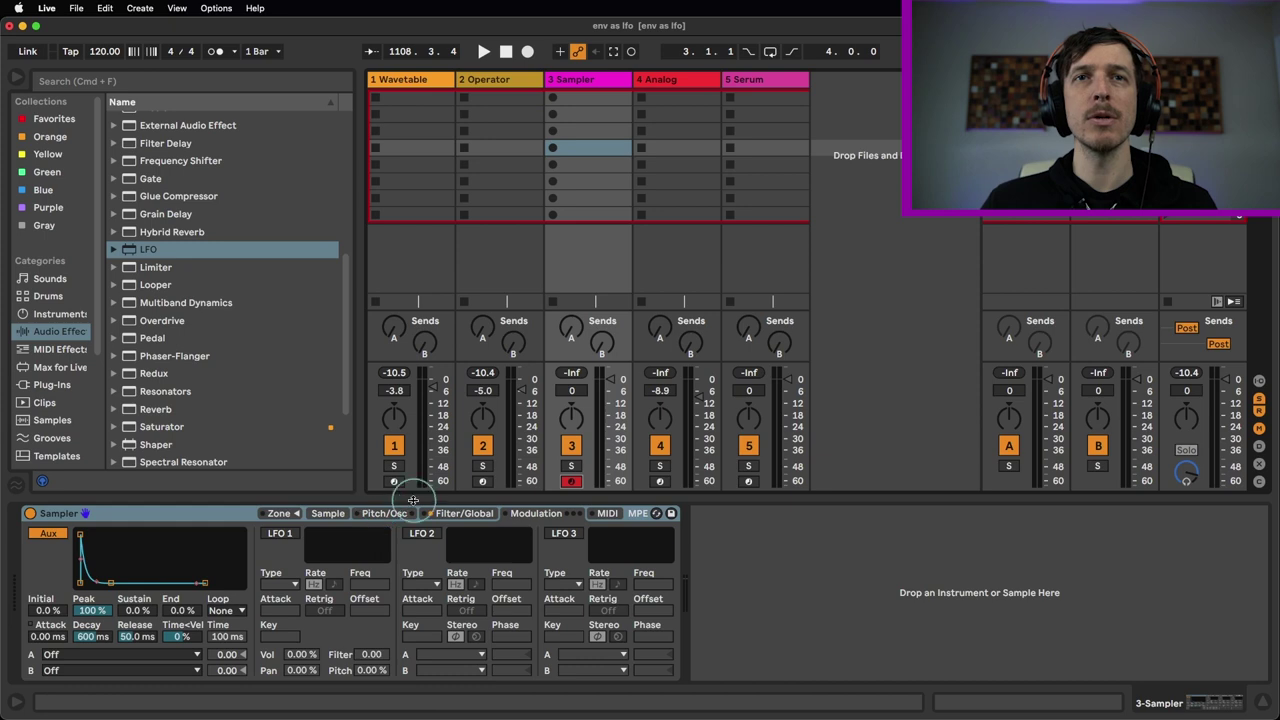
Step: Check Sampler's amp and filter envelope loop menus on the Filter/Global page, leaving both at None
click(443, 513)
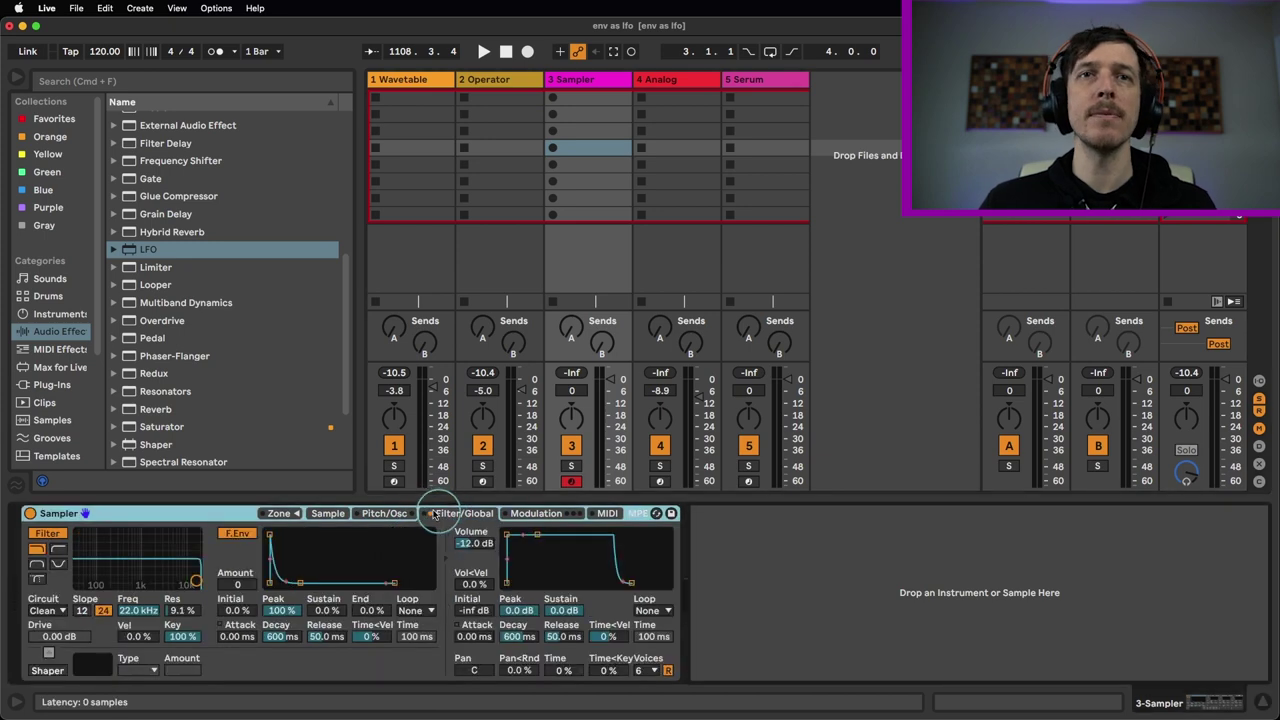
click(650, 611)
click(648, 612)
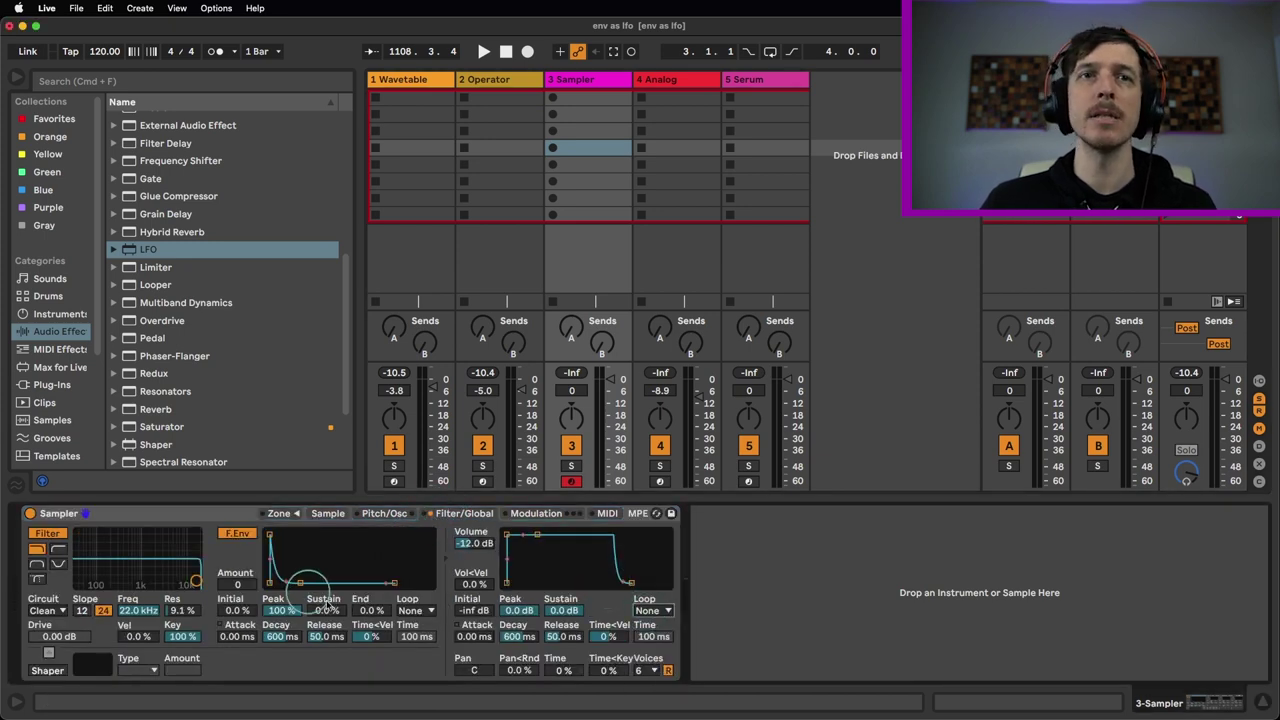
click(414, 611)
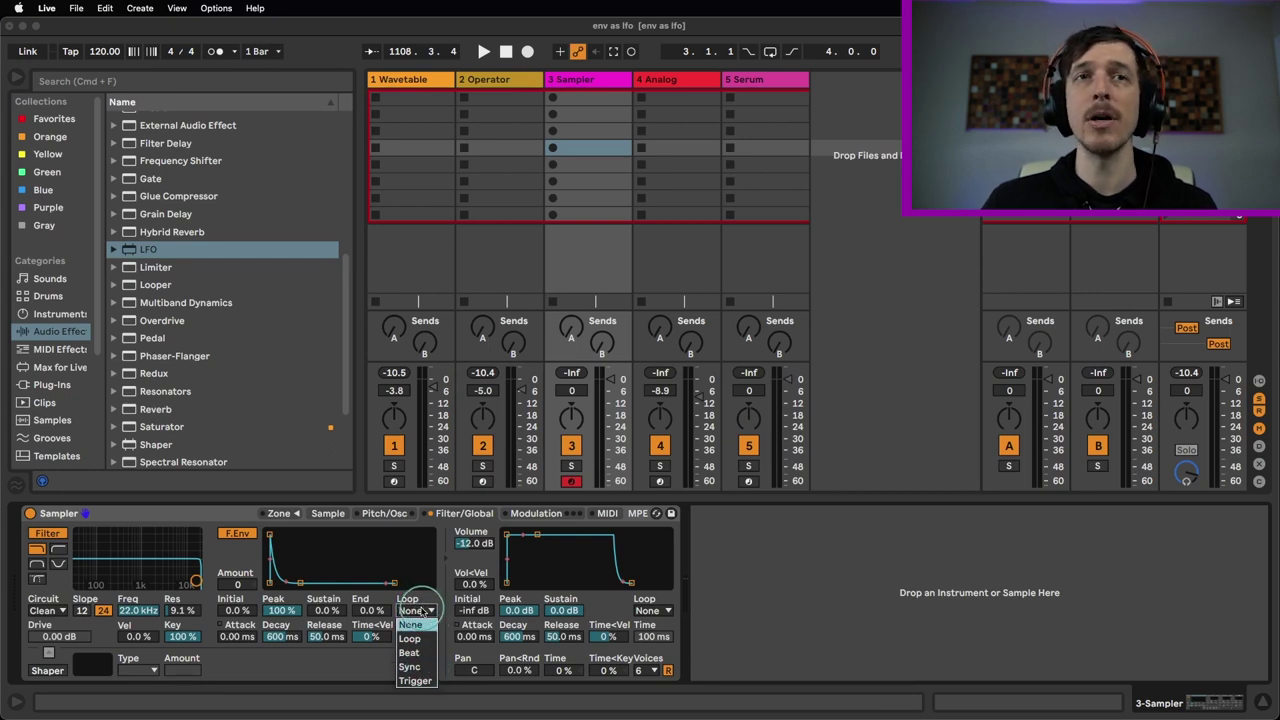
click(423, 611)
Step: Check the oscillator and auxiliary envelope loop menus, leaving them at None, then select the Analog track
click(384, 513)
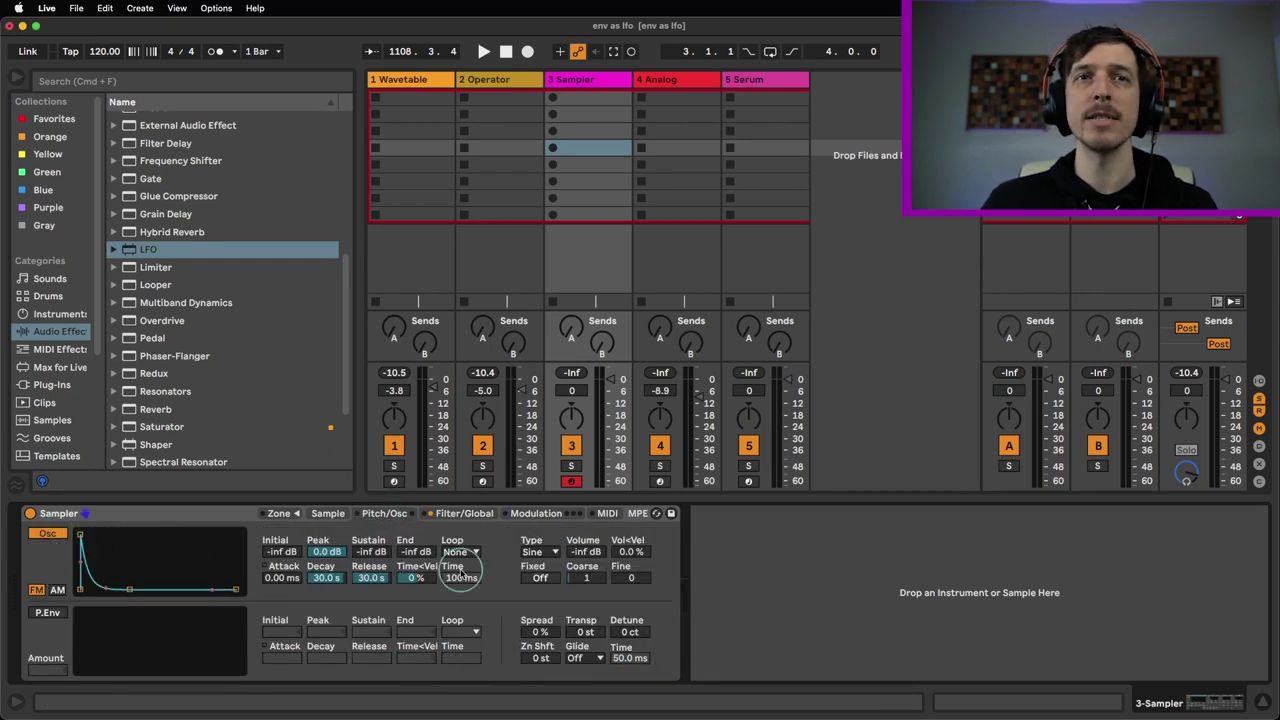
click(460, 552)
click(456, 552)
click(536, 513)
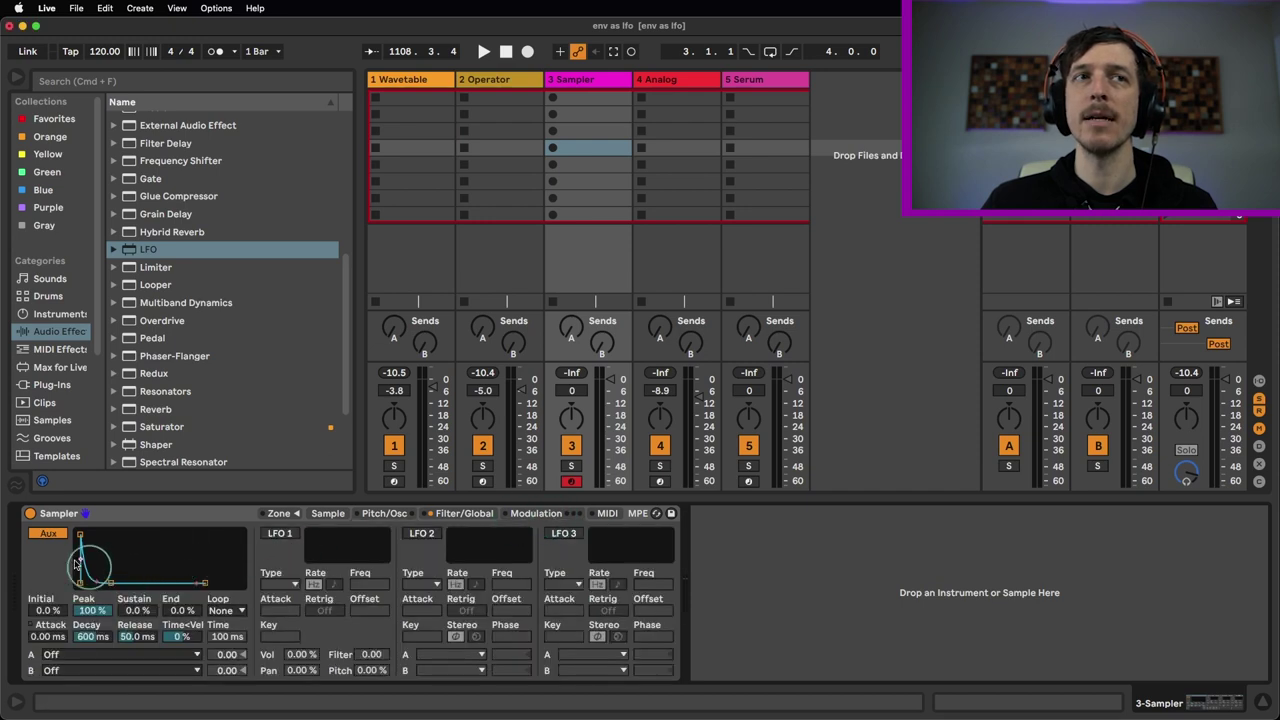
click(230, 610)
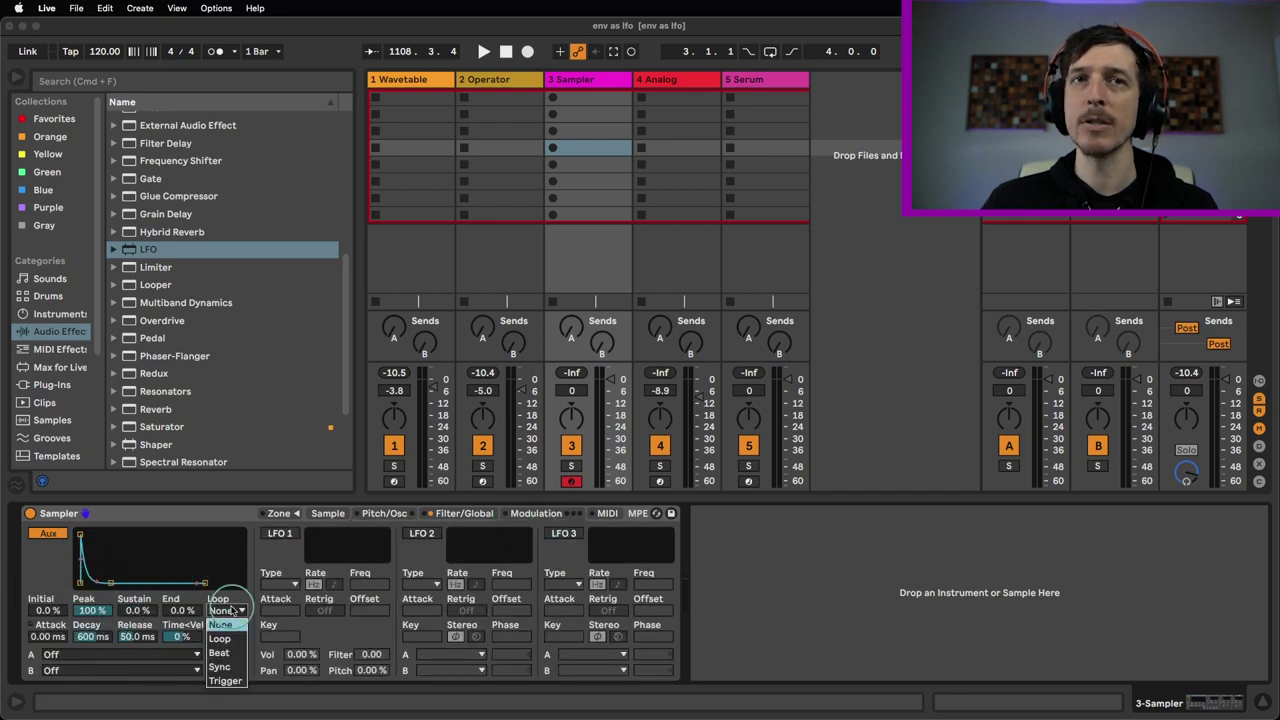
click(230, 610)
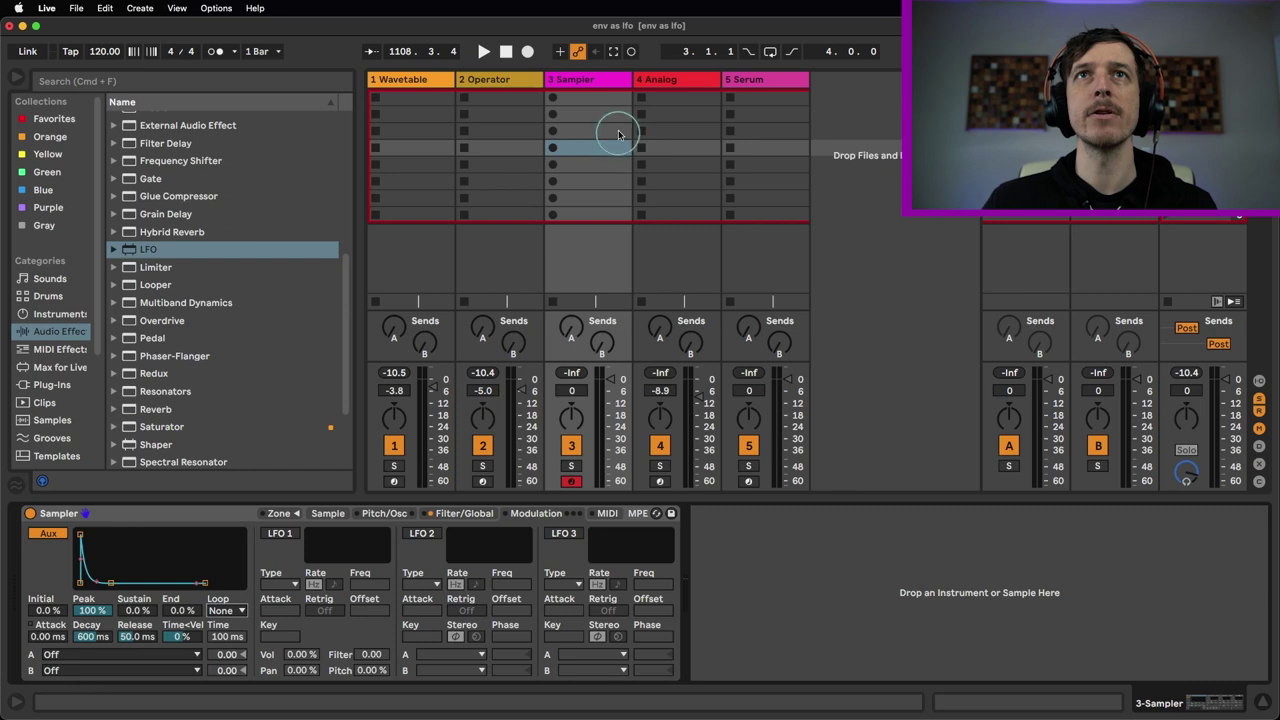
click(654, 79)
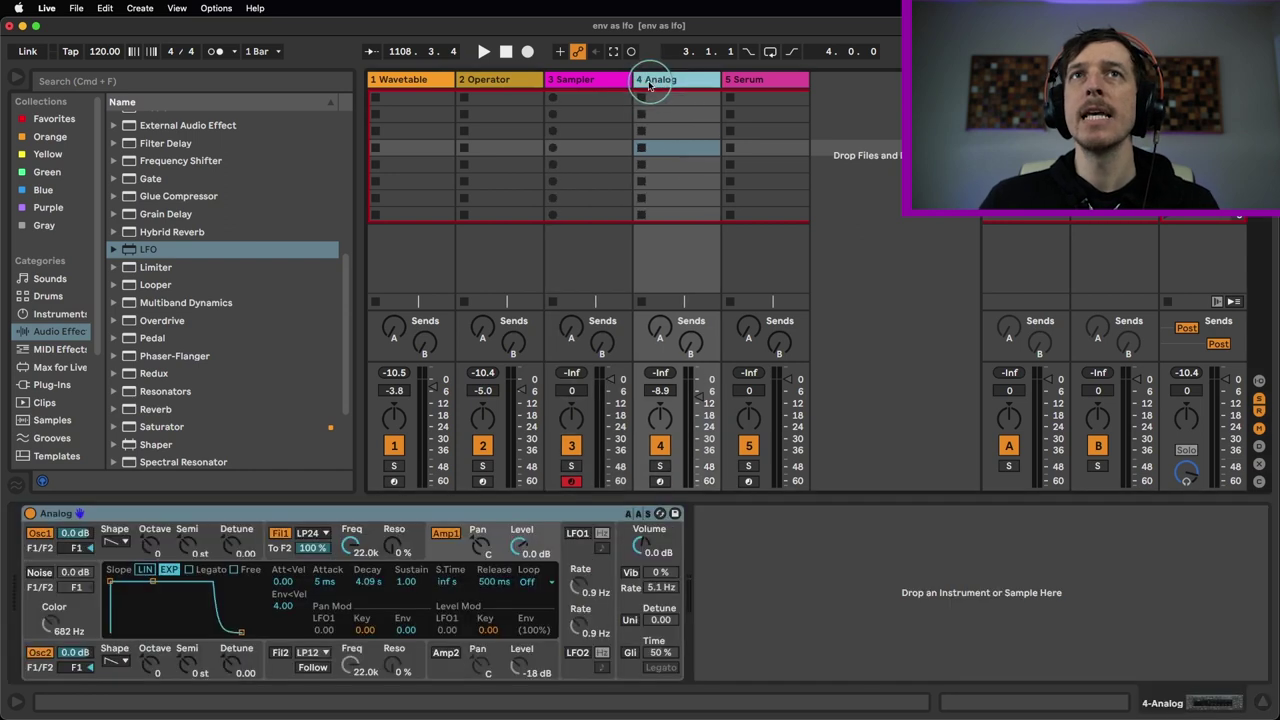
Step: Arm the Analog track, view the Fil1 and Amp1 envelopes, and leave Amp1's Loop on Off
click(659, 481)
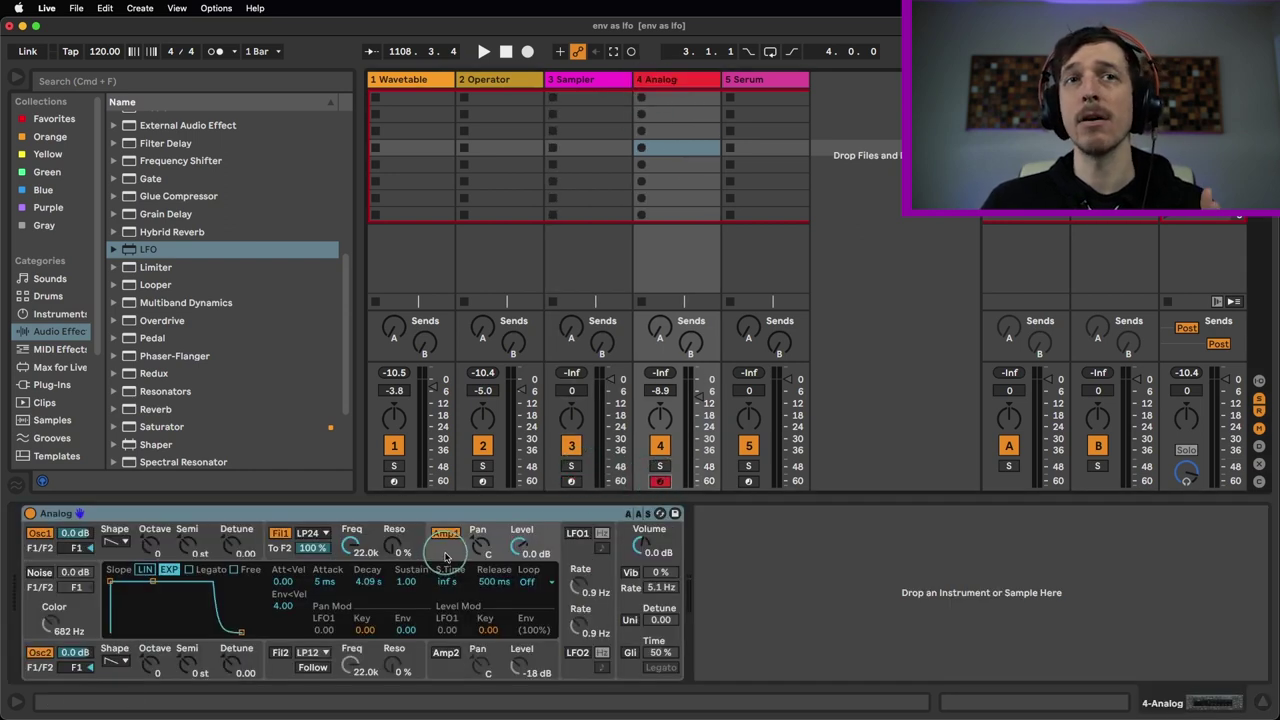
click(390, 548)
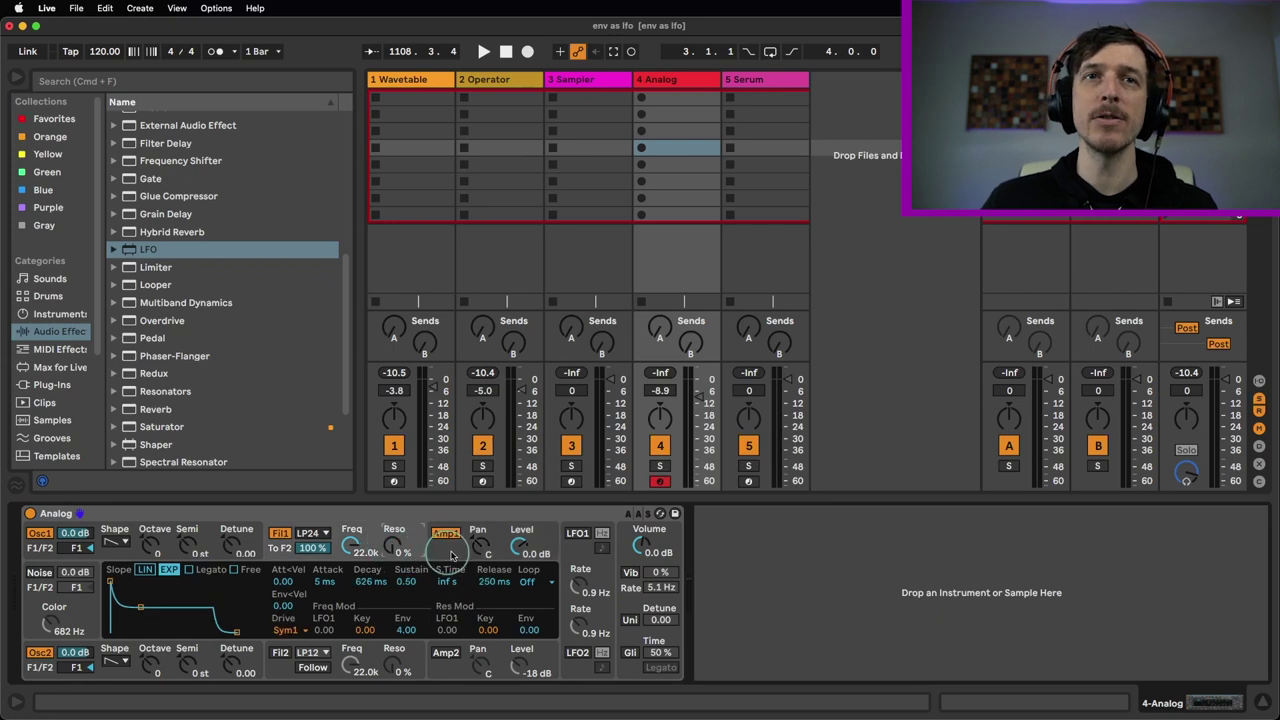
click(452, 556)
click(527, 582)
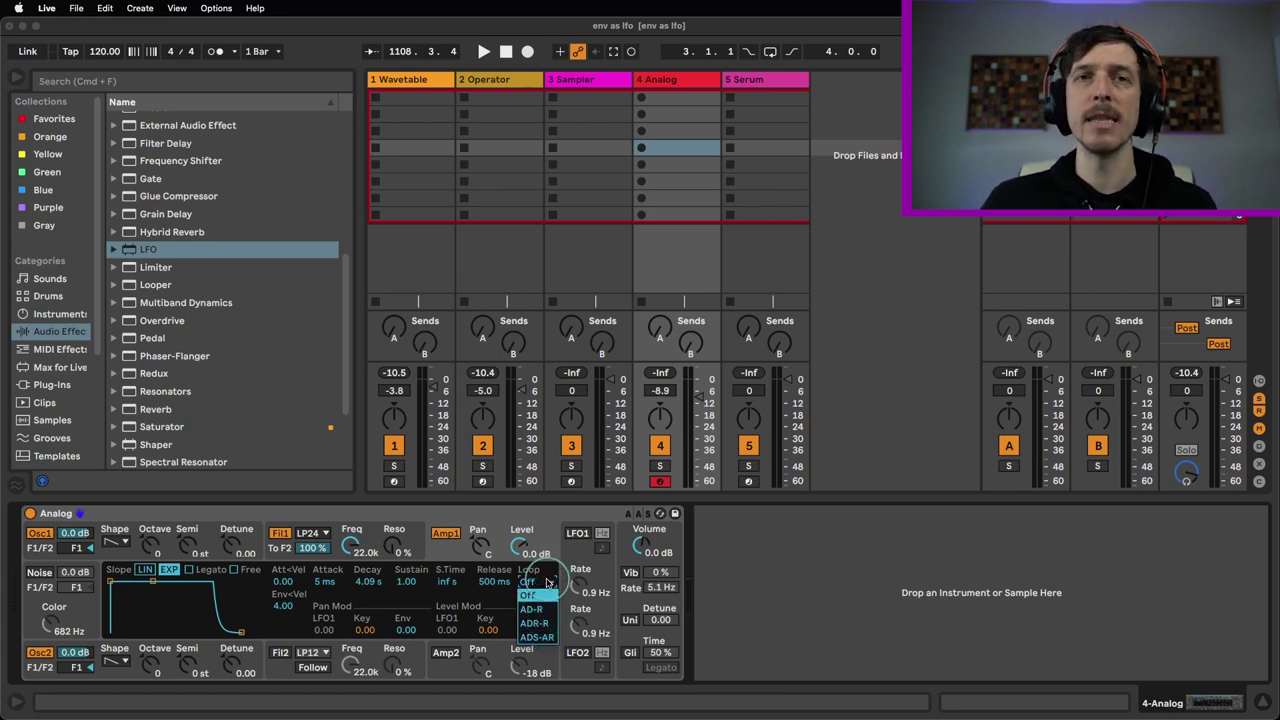
click(547, 582)
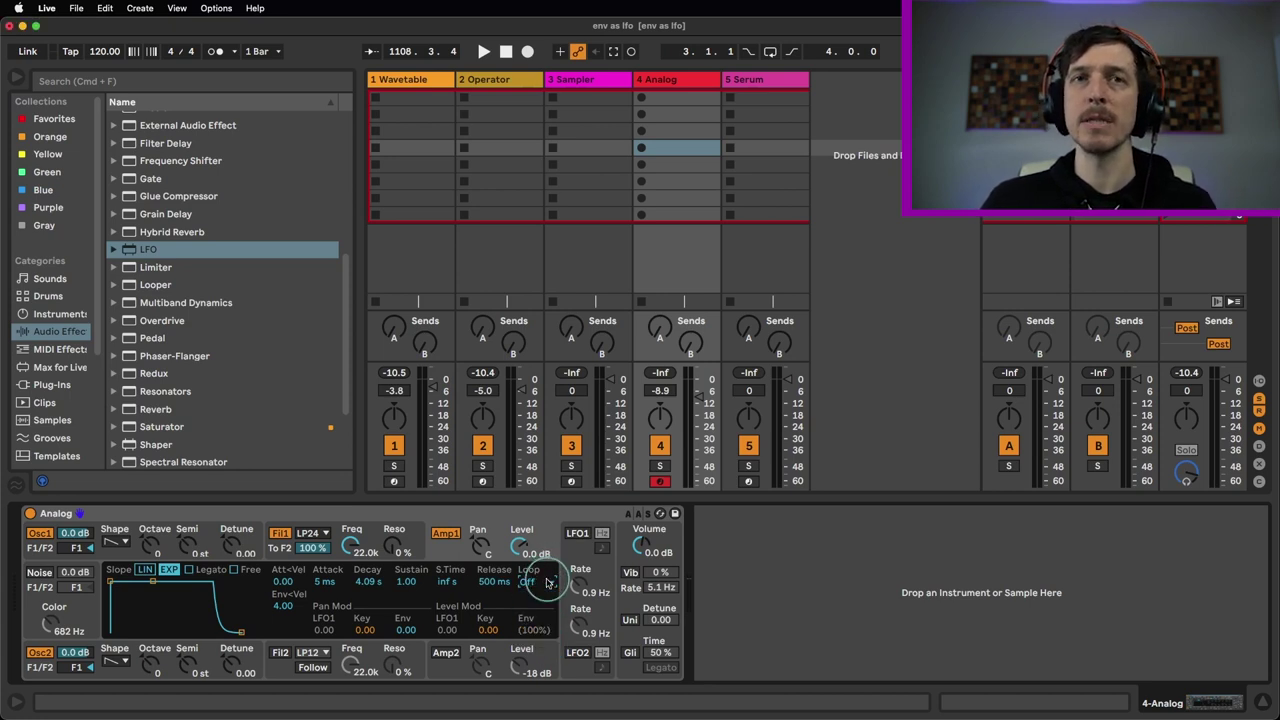
click(517, 521)
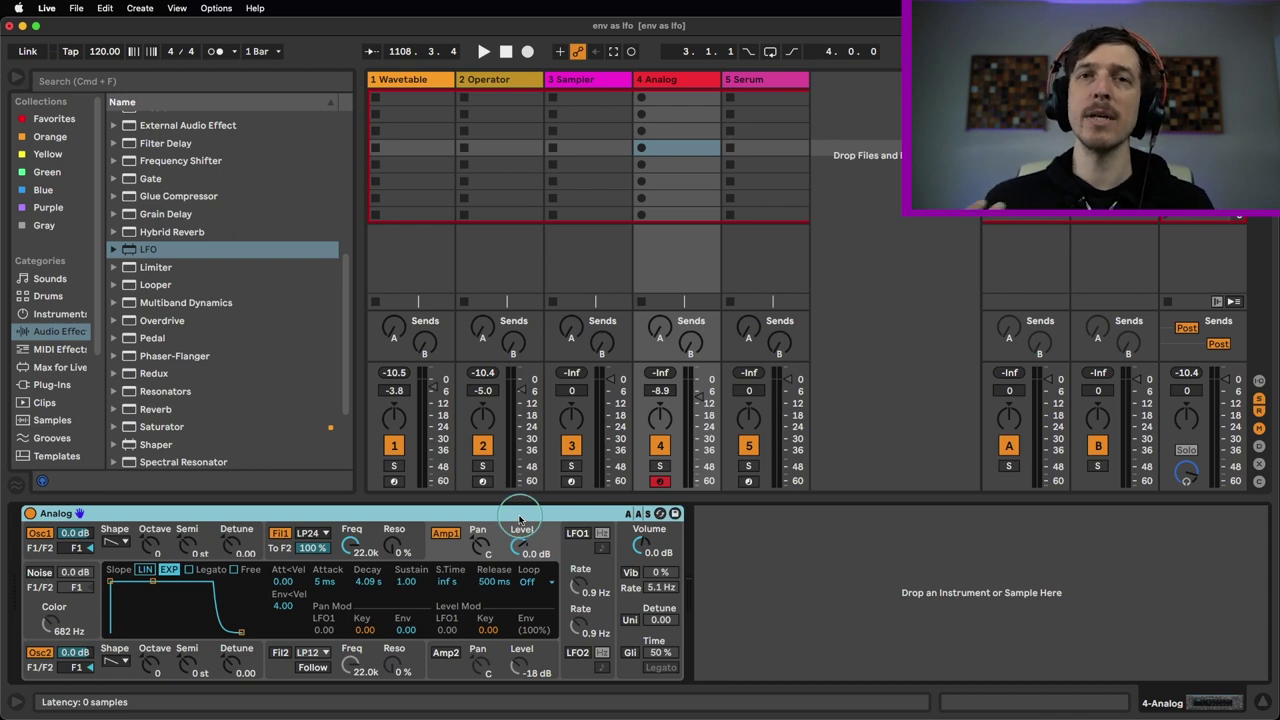